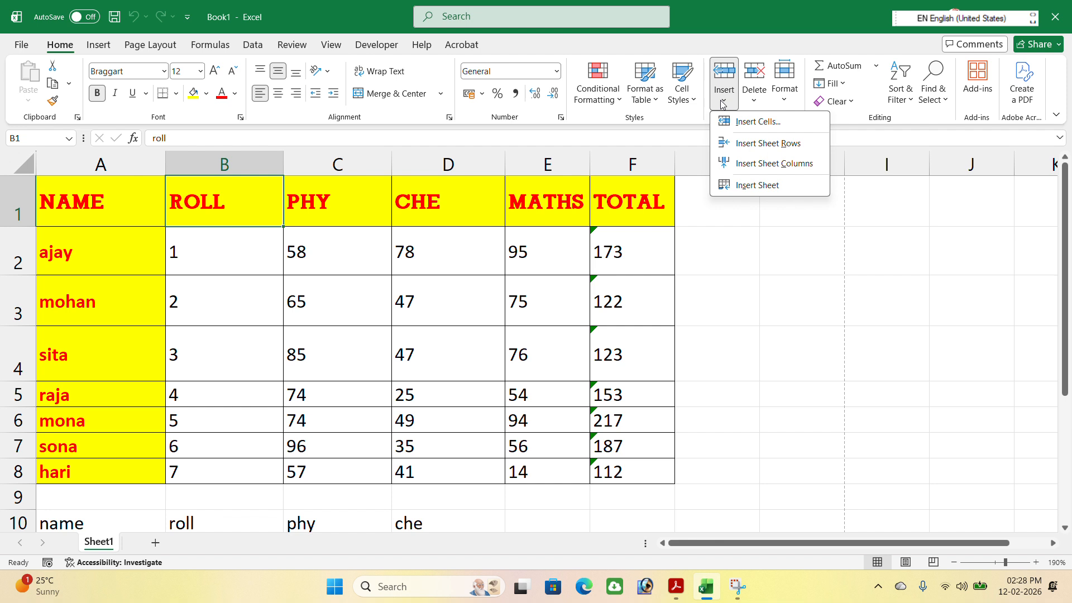
# Insert an entire blank row above the header row of the marks table
pyautogui.click(753, 144)
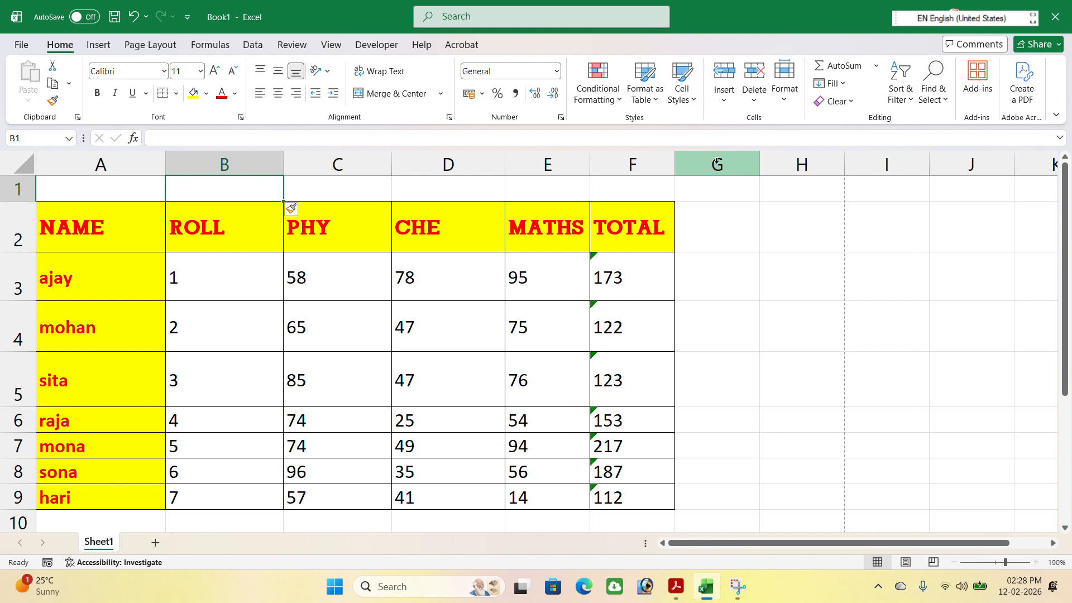
pyautogui.hotkey('ctrl', 'z')
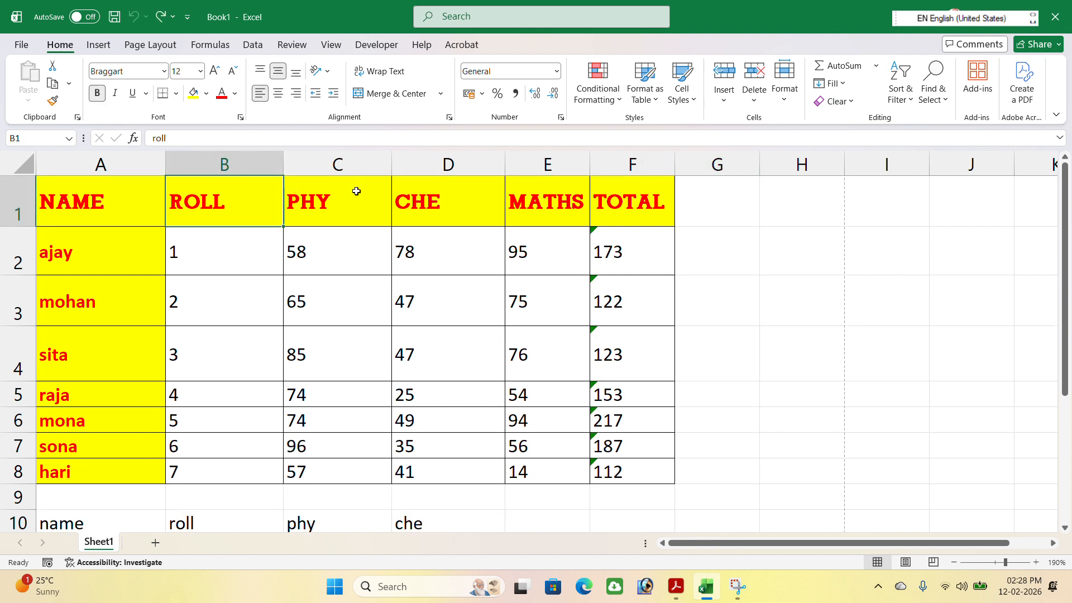
pyautogui.rightClick(266, 201)
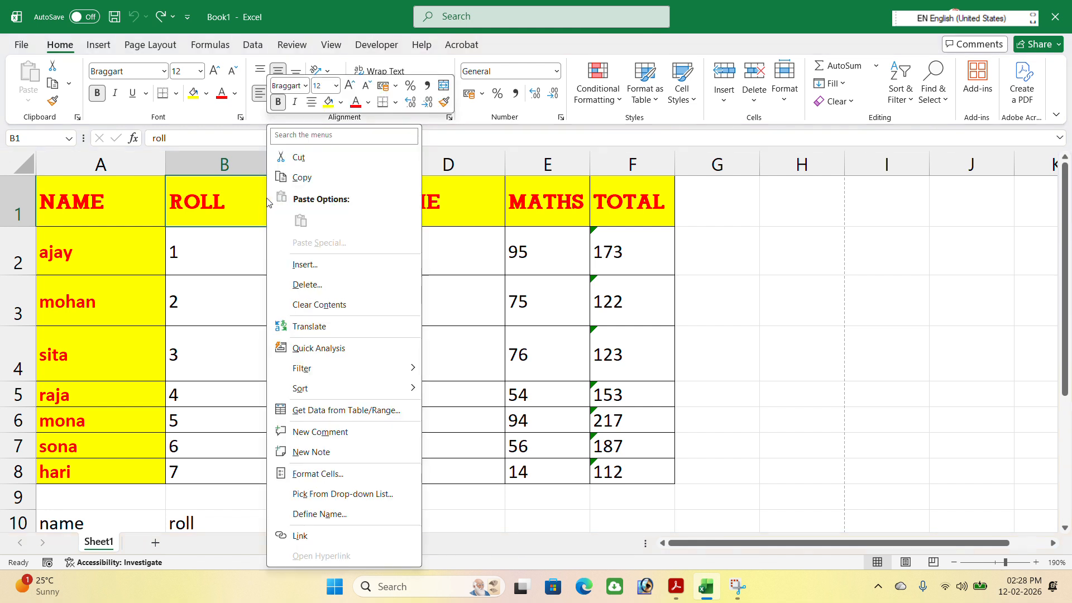
pyautogui.click(305, 265)
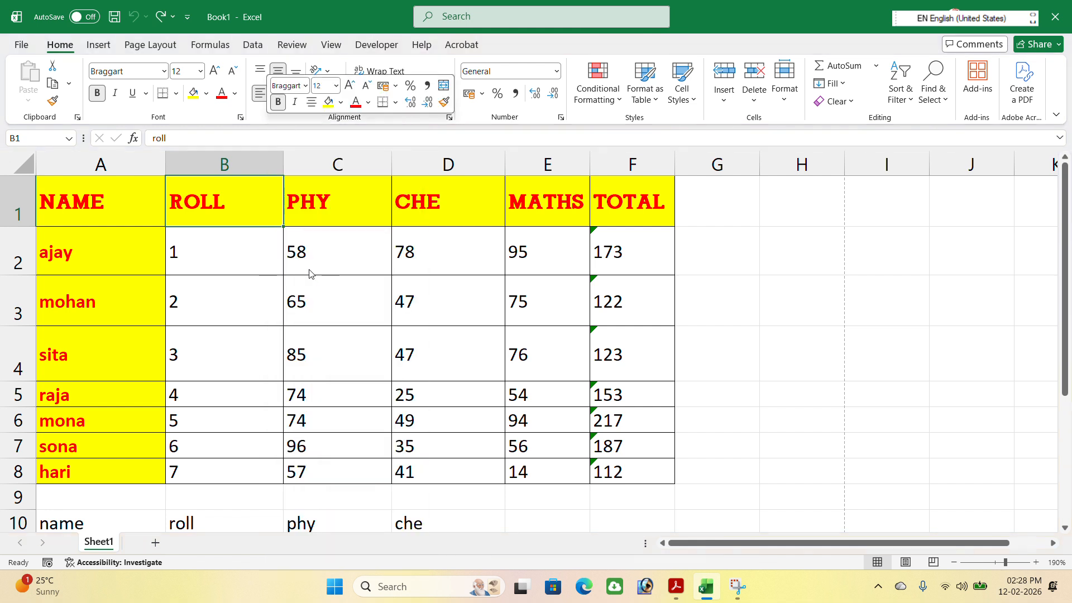
pyautogui.click(279, 299)
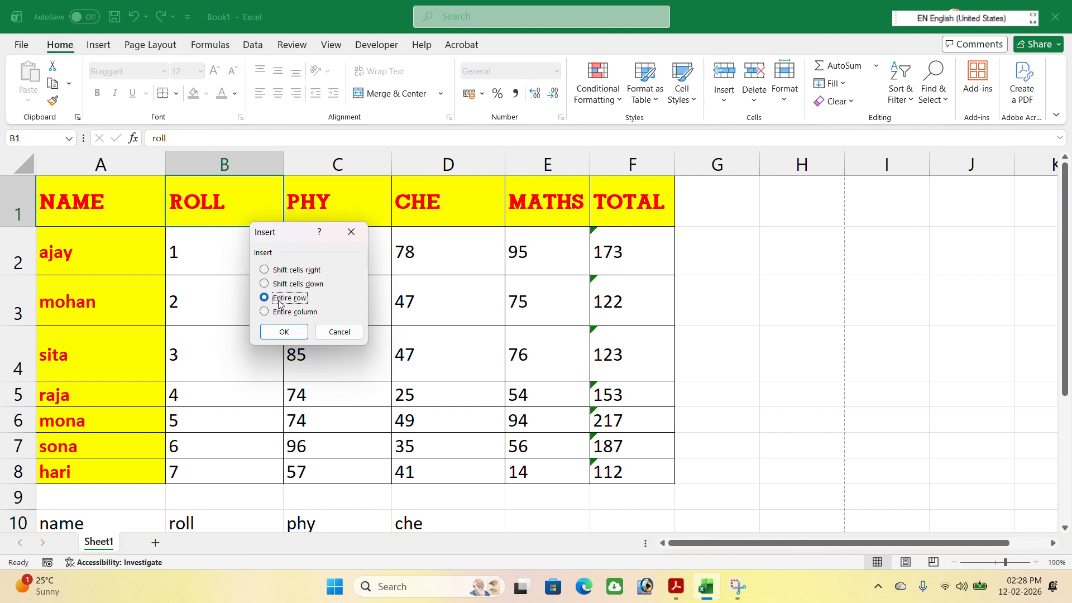
pyautogui.click(277, 334)
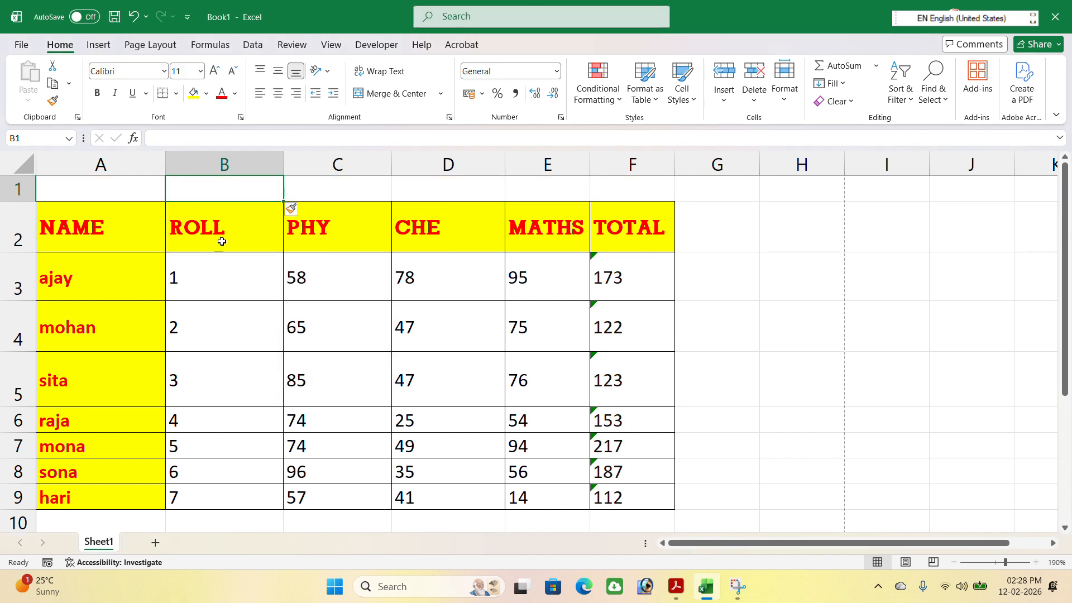
# Increase the height of blank row 1 and open the merge options for A1:F1
pyautogui.click(149, 187)
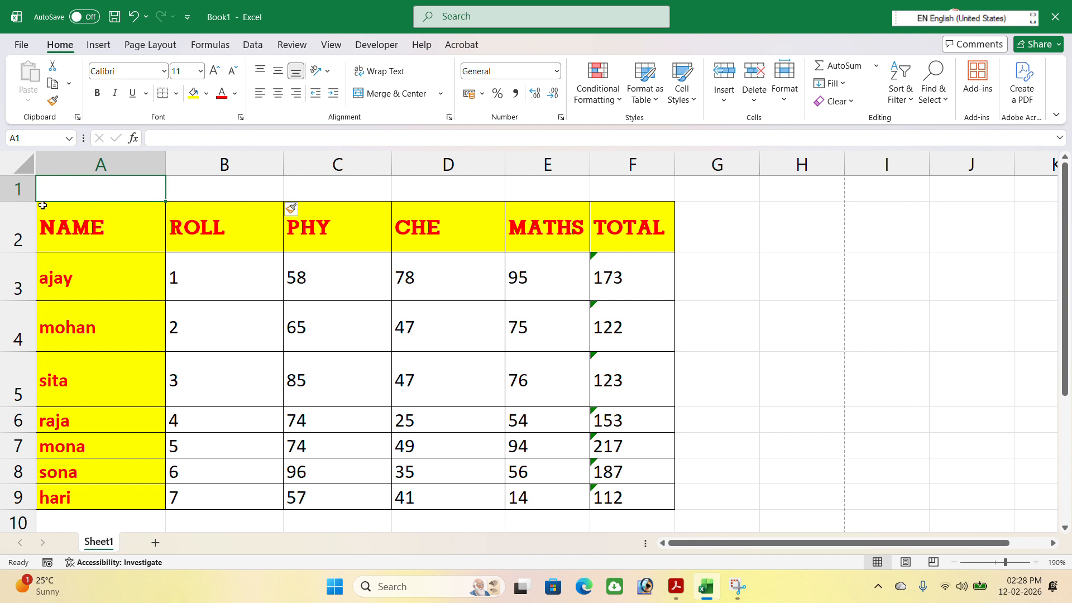
pyautogui.moveTo(21, 204); pyautogui.dragTo(14, 235)
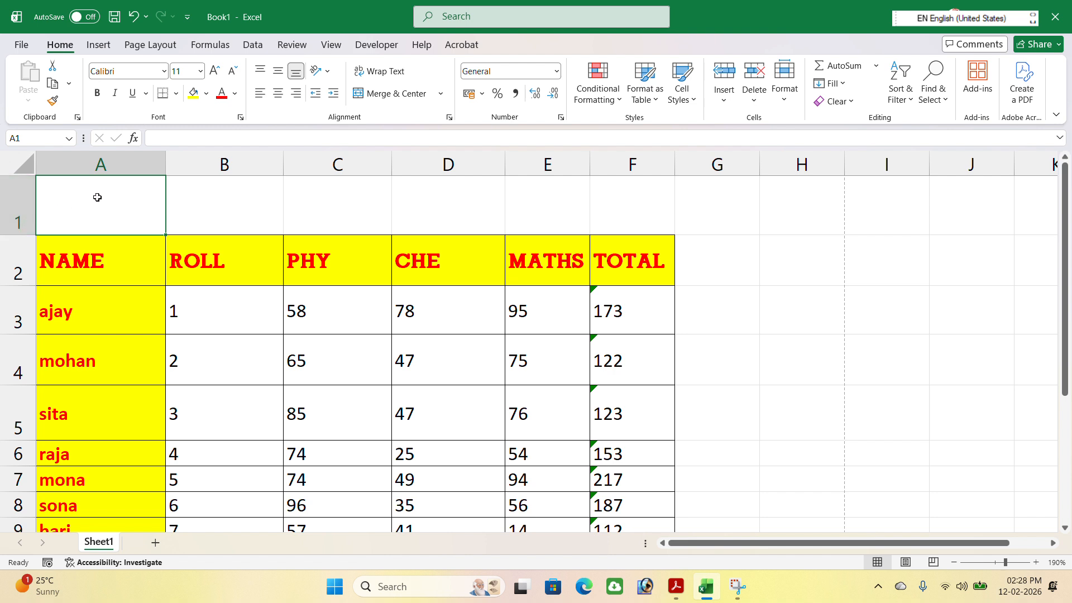
pyautogui.moveTo(139, 202); pyautogui.dragTo(588, 199)
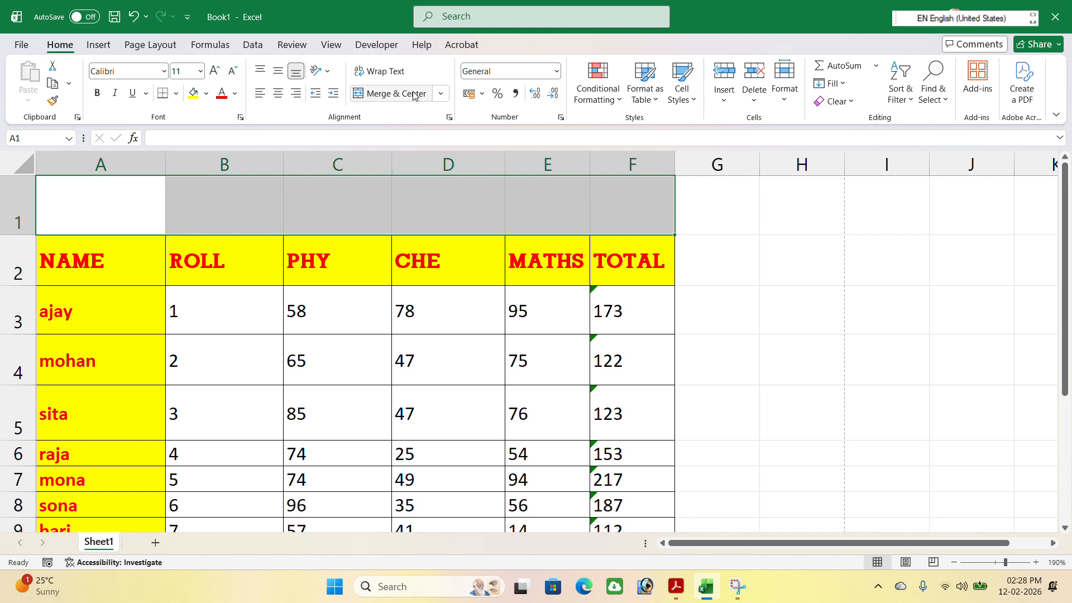
pyautogui.click(441, 93)
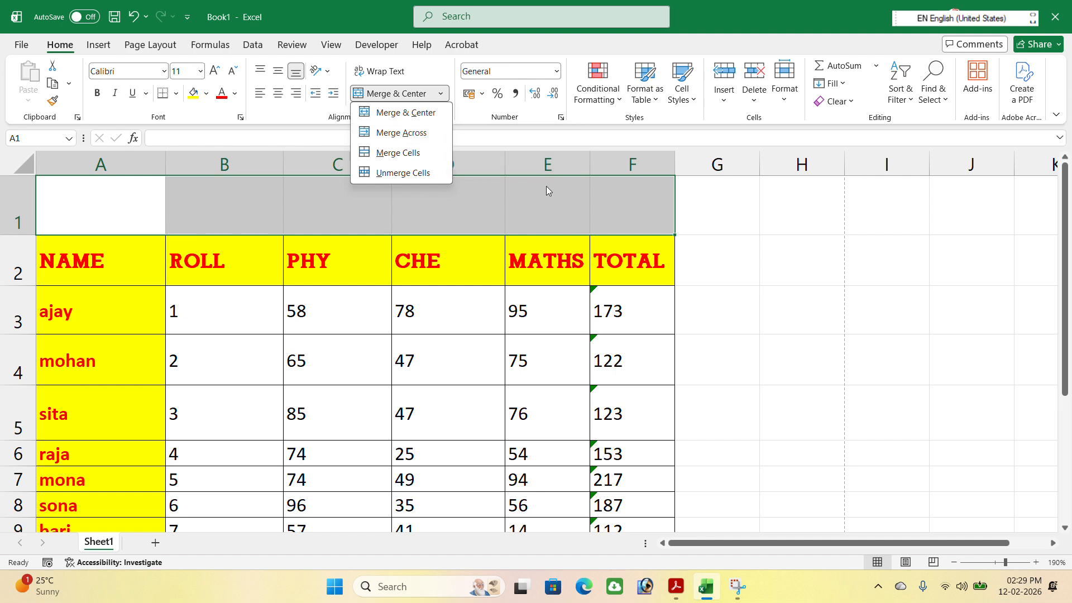
# Try Merge Across on the blank range A17:F24 and unmerge the rows again
pyautogui.scroll(-5, 550, 188)
pyautogui.click(287, 234)
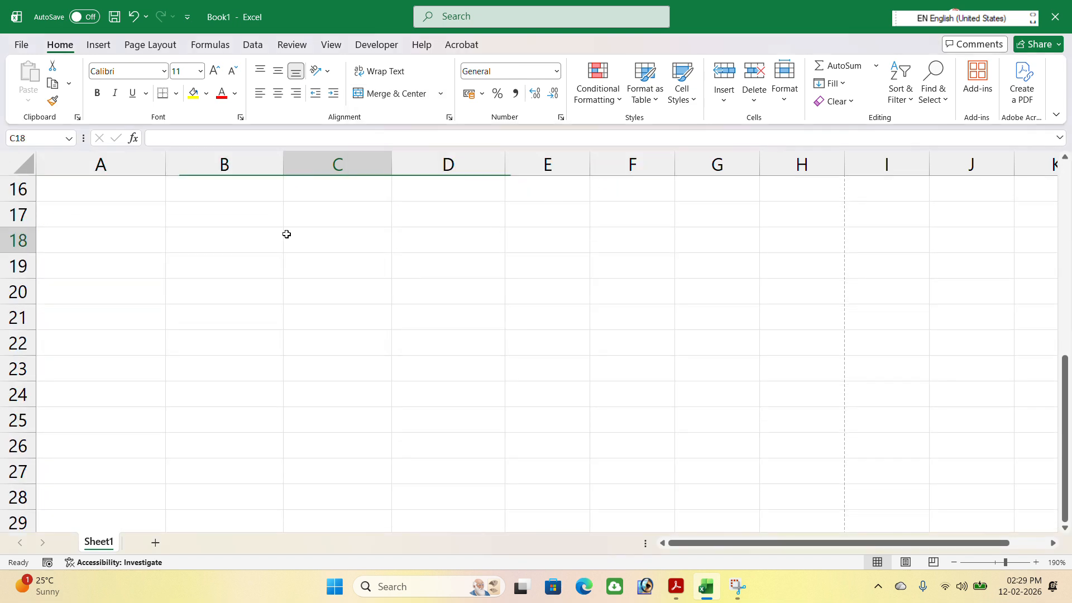
pyautogui.click(123, 225)
pyautogui.moveTo(123, 226); pyautogui.dragTo(636, 386)
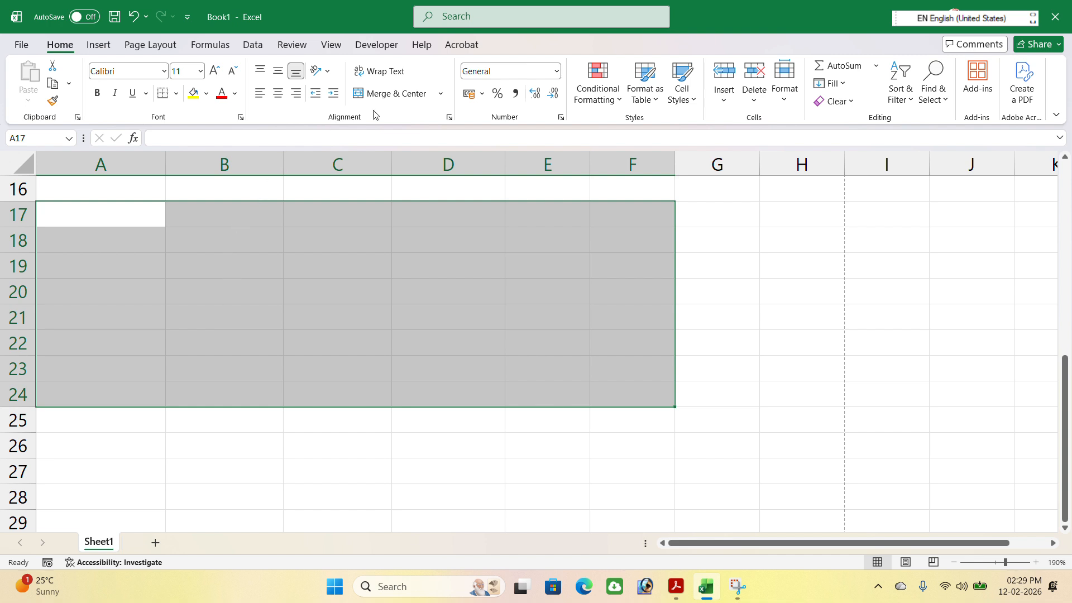
pyautogui.click(440, 93)
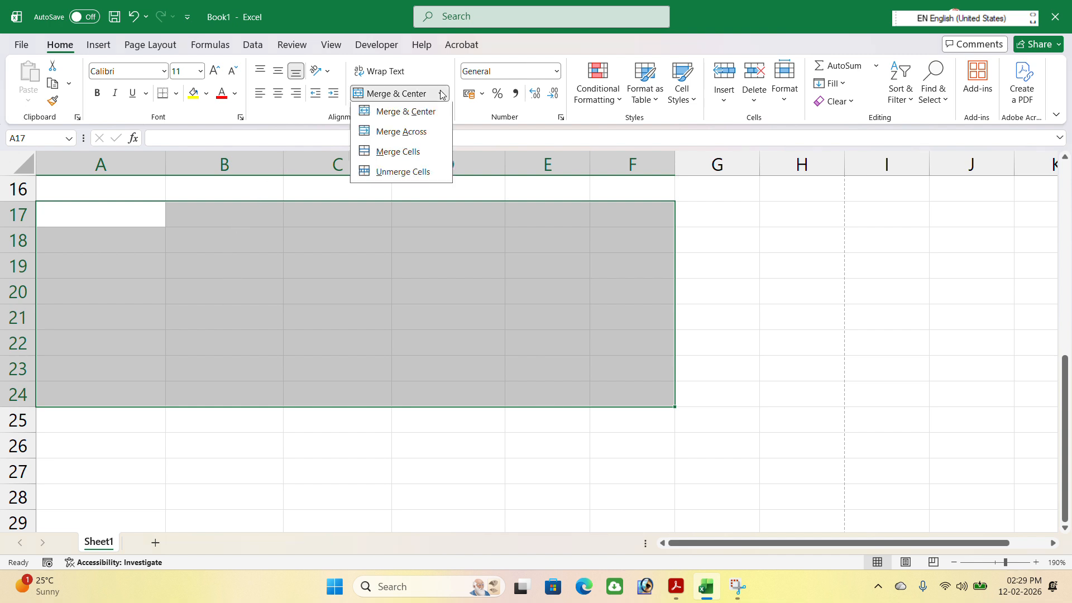
pyautogui.click(416, 139)
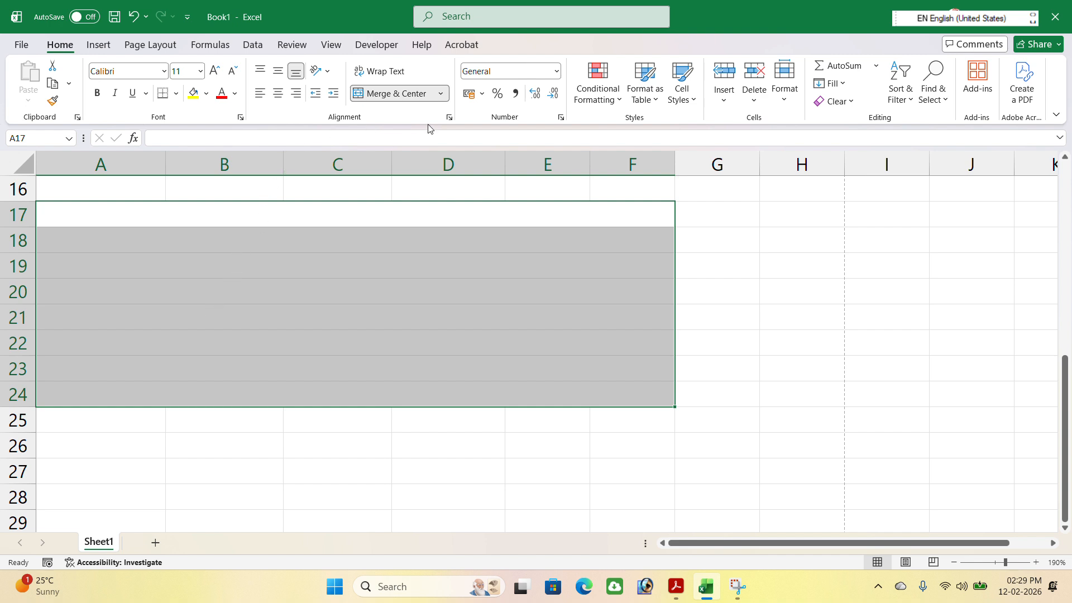
pyautogui.click(441, 94)
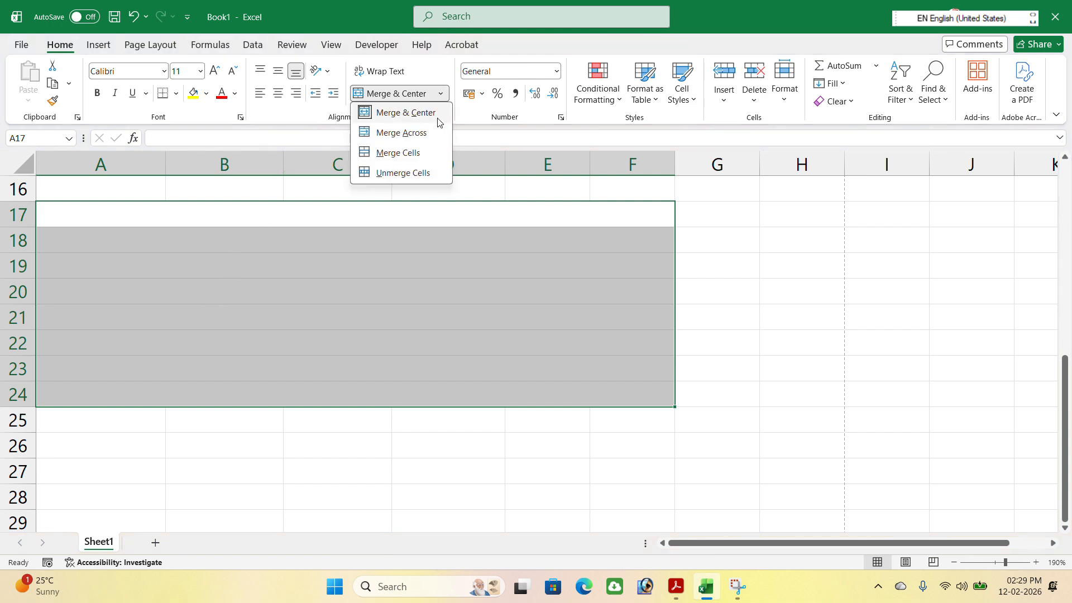
pyautogui.click(403, 173)
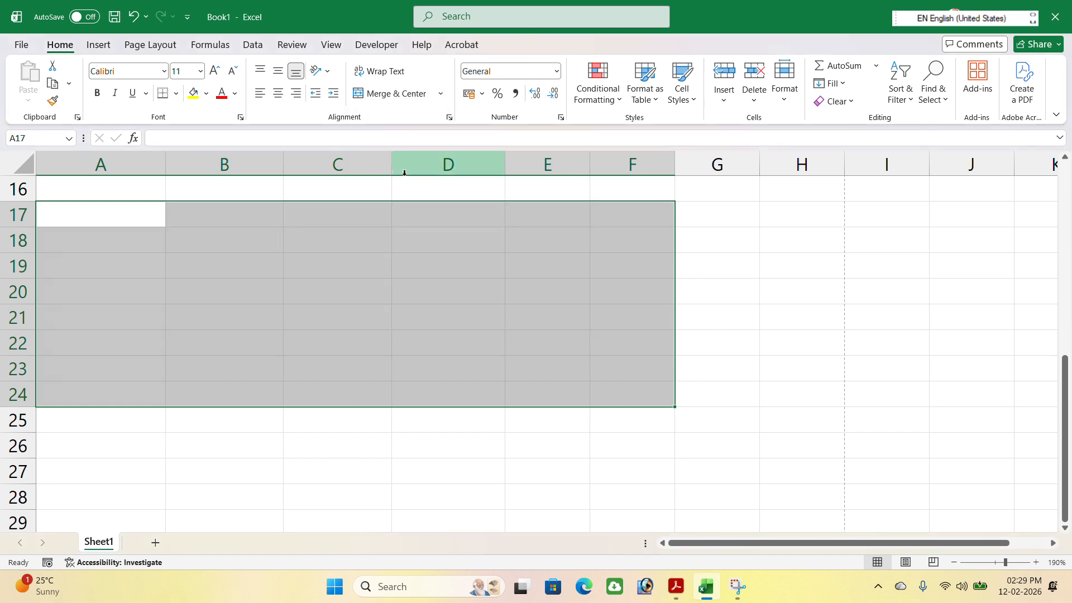
# Merge A17:F24 into a single cell without centering and enter the sample text "gfgdgsdgdsgfd" in it
pyautogui.click(442, 95)
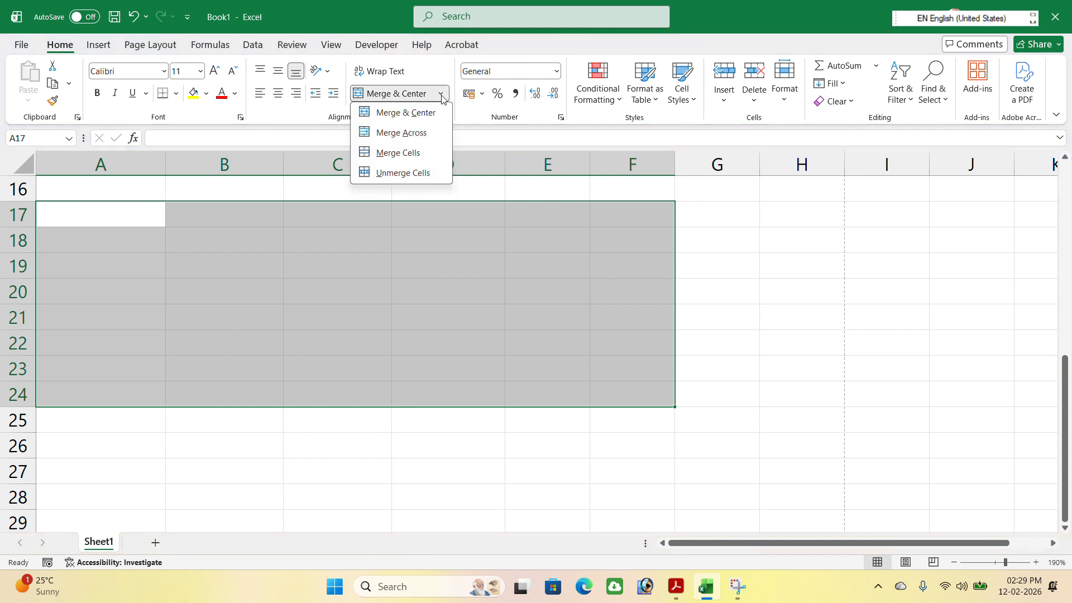
pyautogui.click(399, 155)
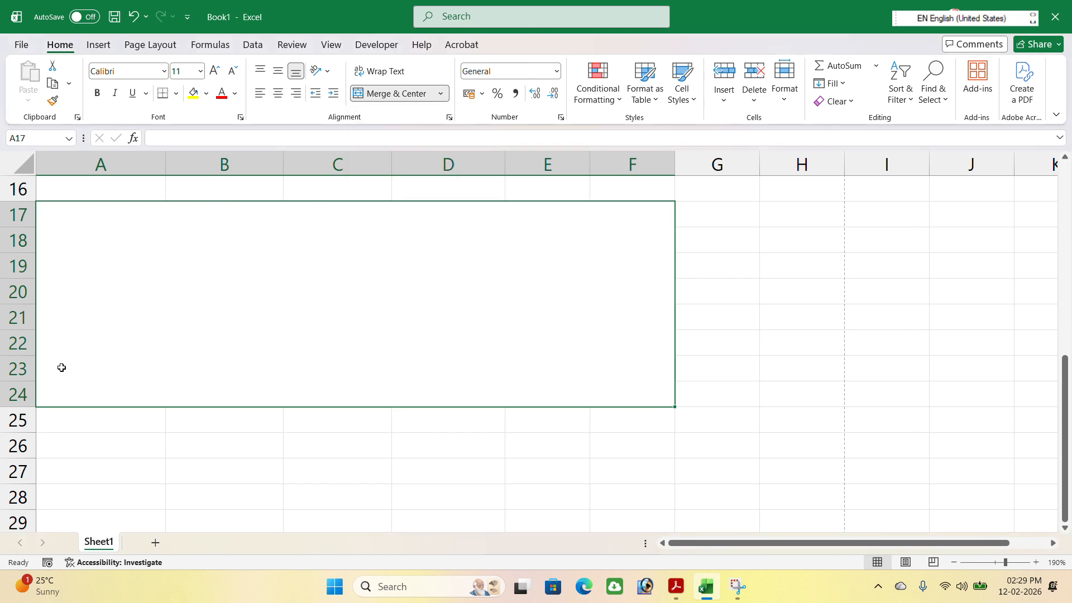
pyautogui.write('gfgdgsdgdsgfd')
pyautogui.click(91, 433)
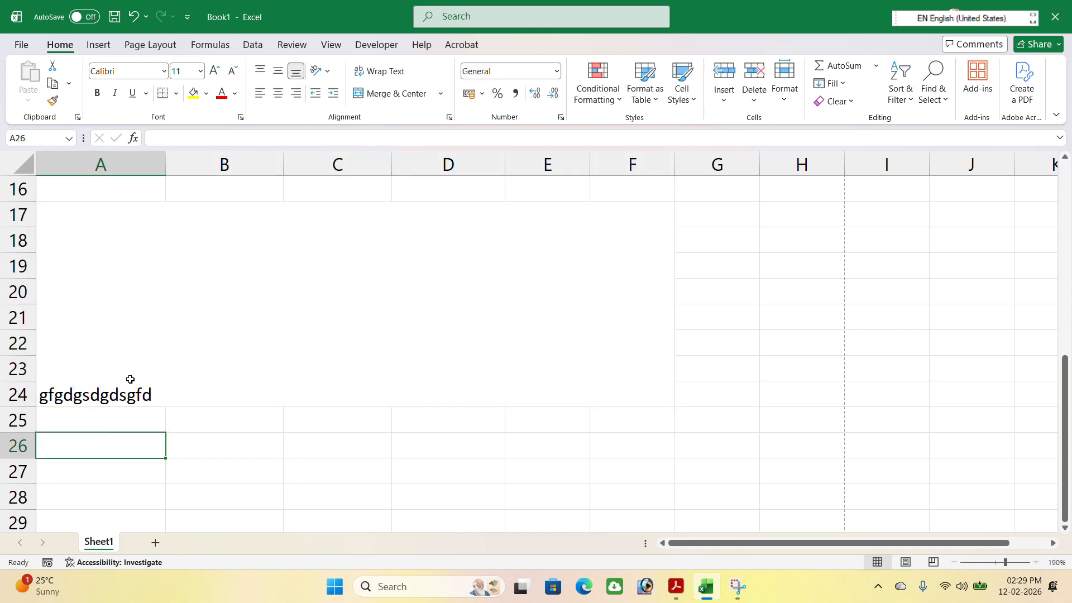
# Unmerge the sample text block and apply Merge & Center to A17:F24 instead
pyautogui.click(130, 379)
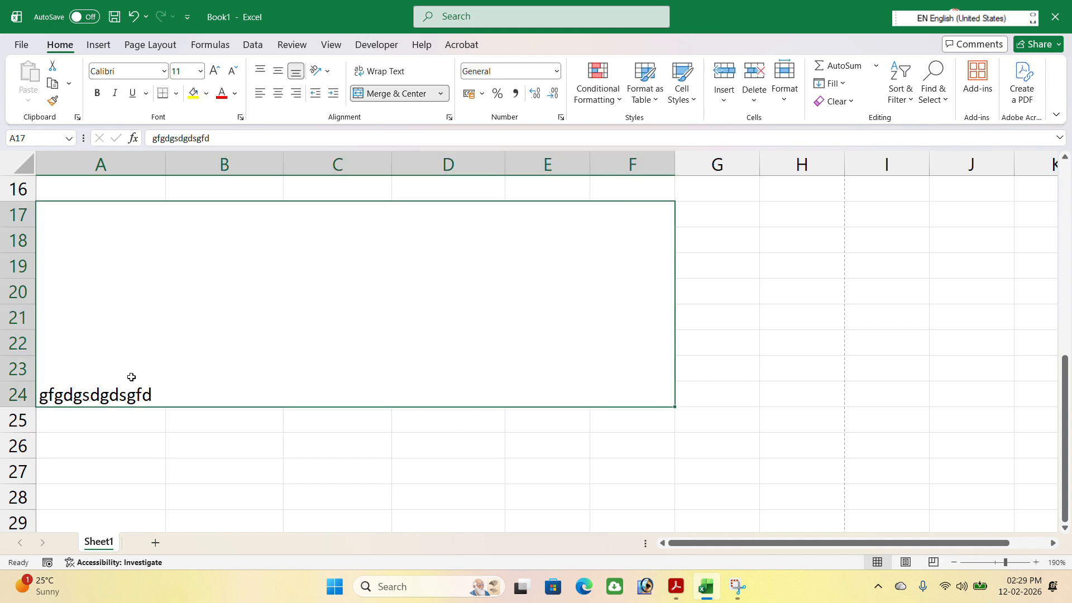
pyautogui.click(440, 93)
pyautogui.click(409, 176)
pyautogui.click(440, 93)
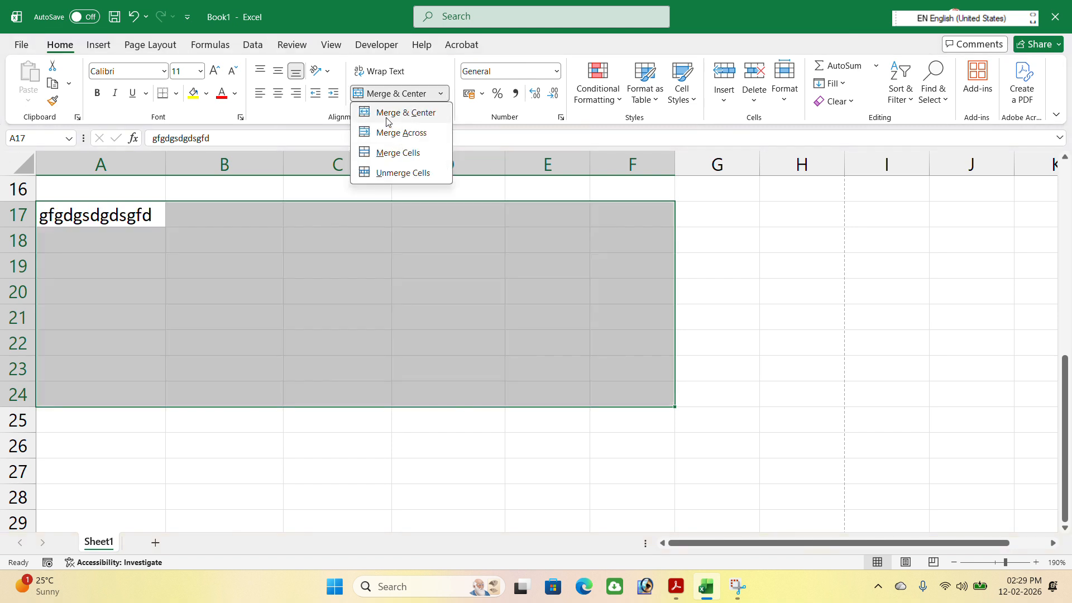
pyautogui.click(400, 113)
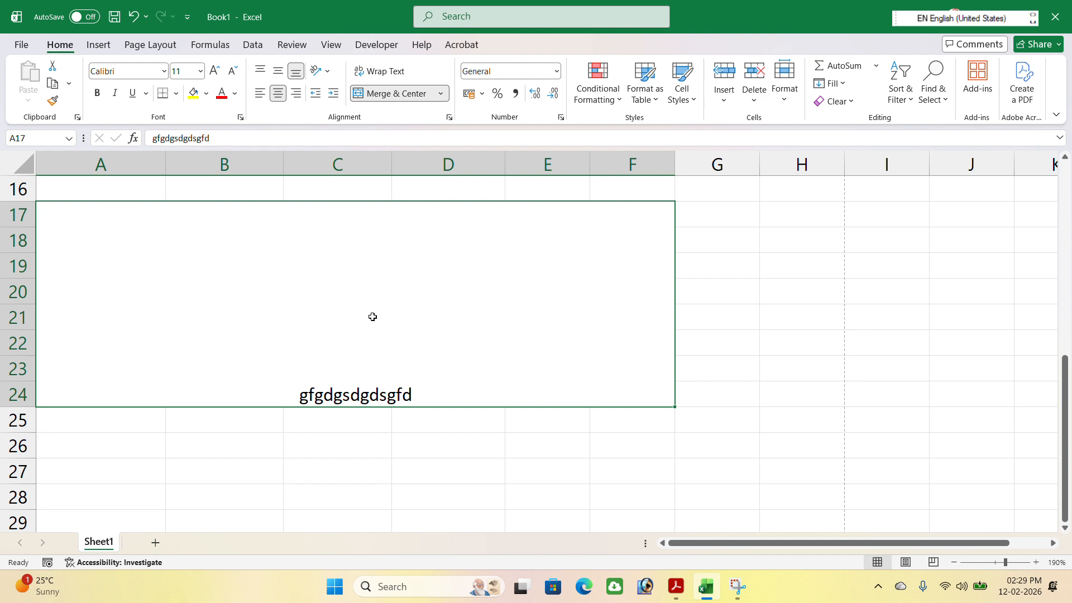
# Try left and center alignment on the sample text, right-align it, and unmerge A17:F24
pyautogui.click(260, 93)
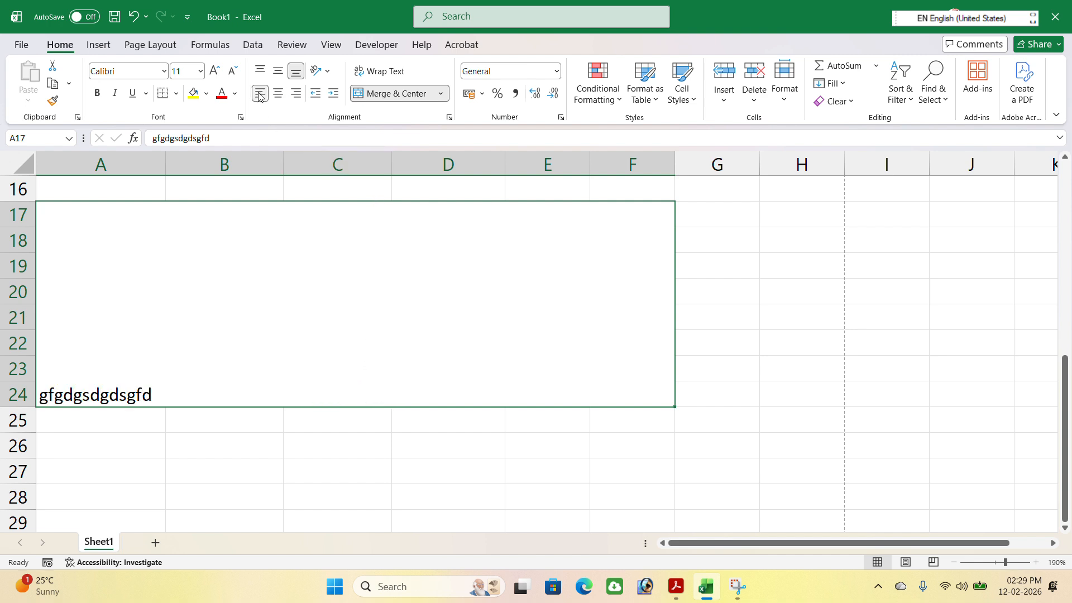
pyautogui.click(278, 94)
pyautogui.click(296, 94)
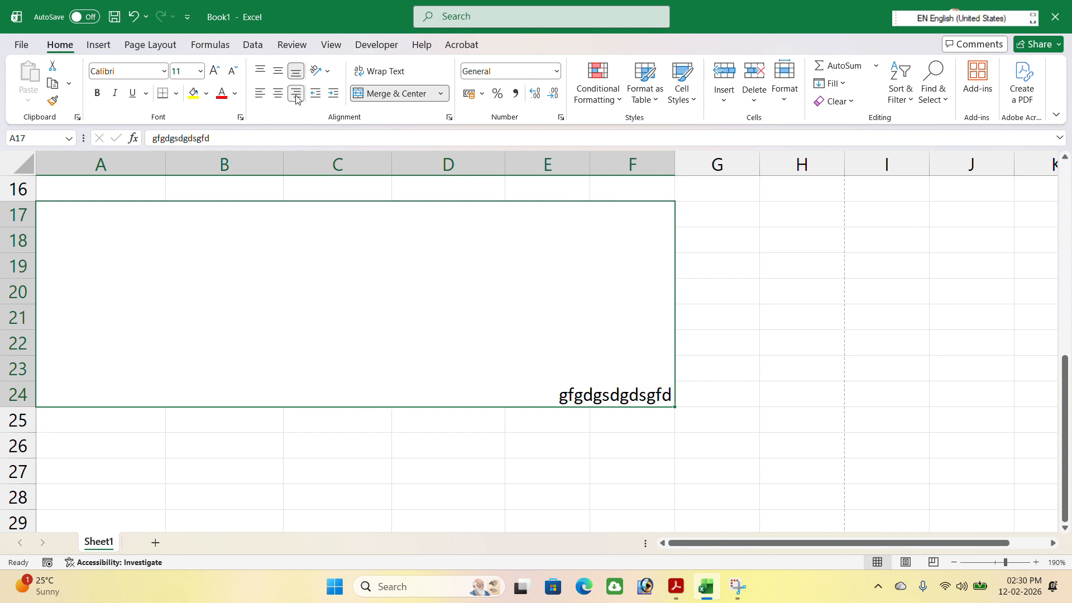
pyautogui.click(445, 96)
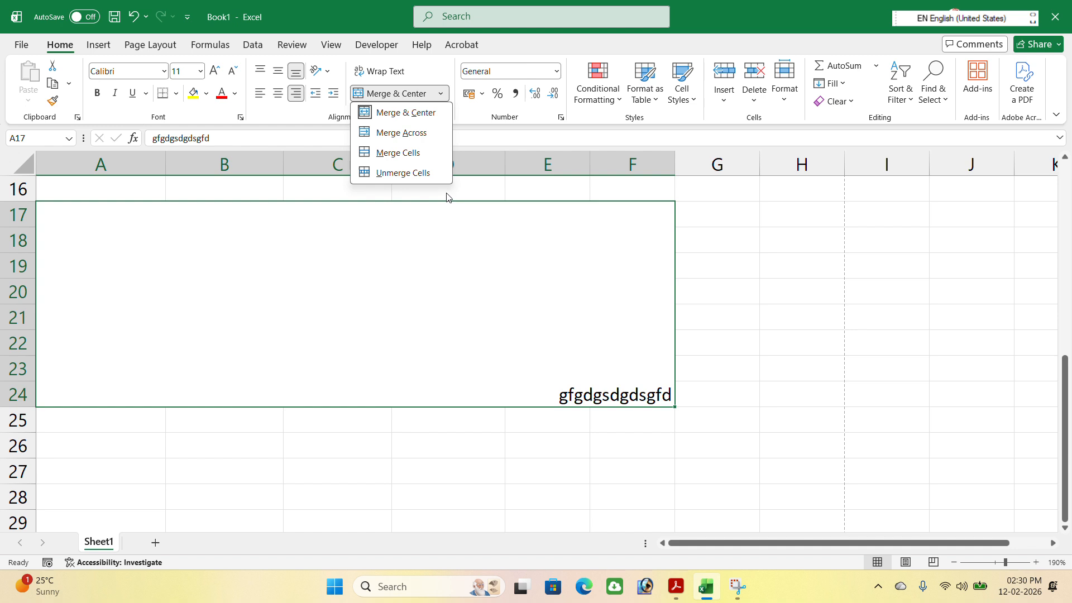
pyautogui.click(395, 174)
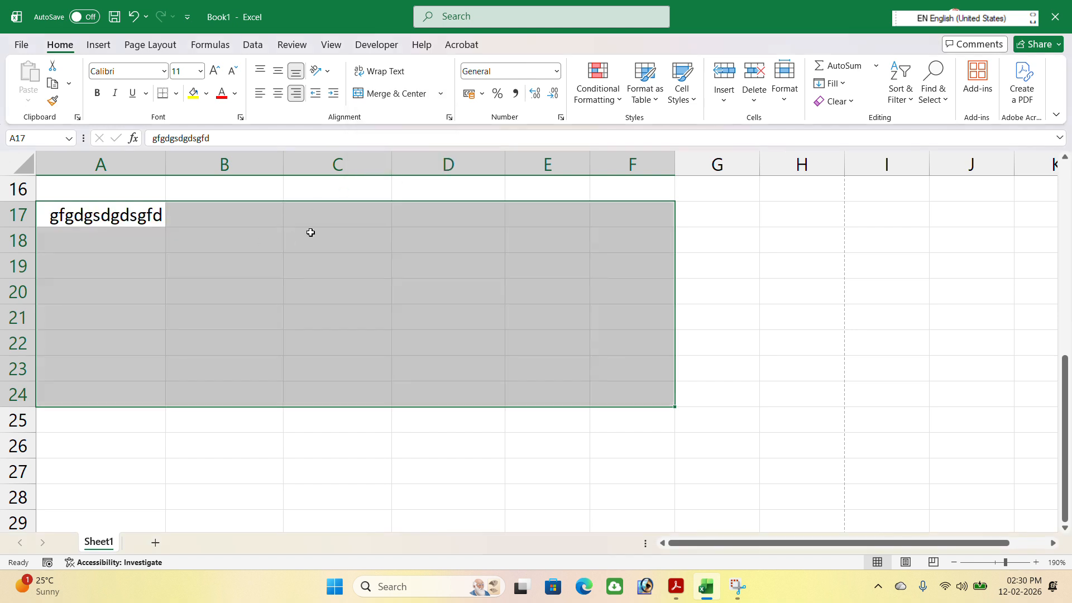
# Merge and center cells A1:F1 above the marks table
pyautogui.scroll(5, 407, 239)
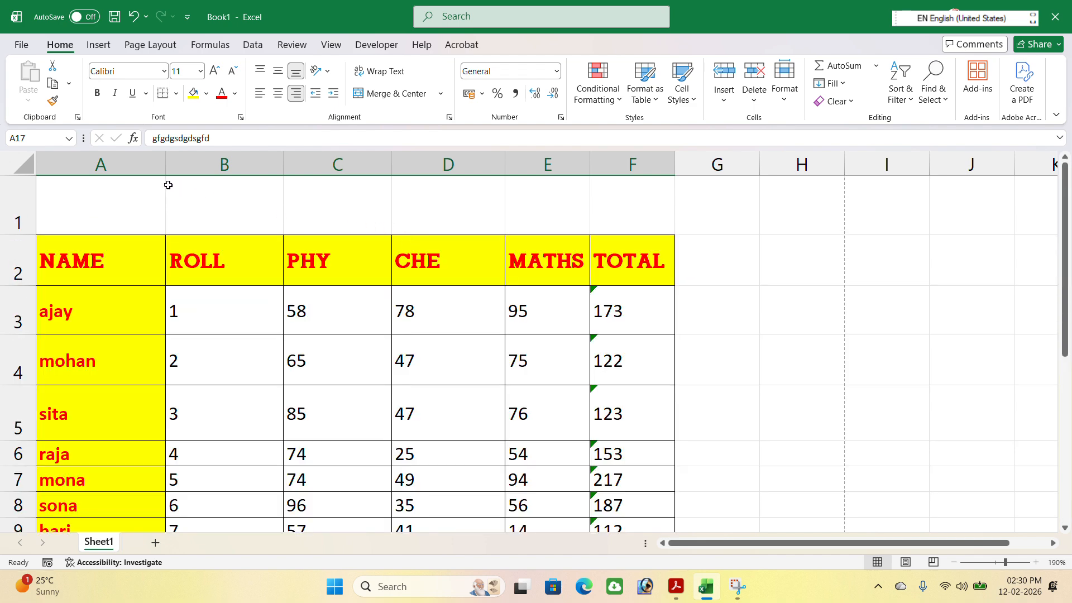
pyautogui.moveTo(133, 197); pyautogui.dragTo(594, 205)
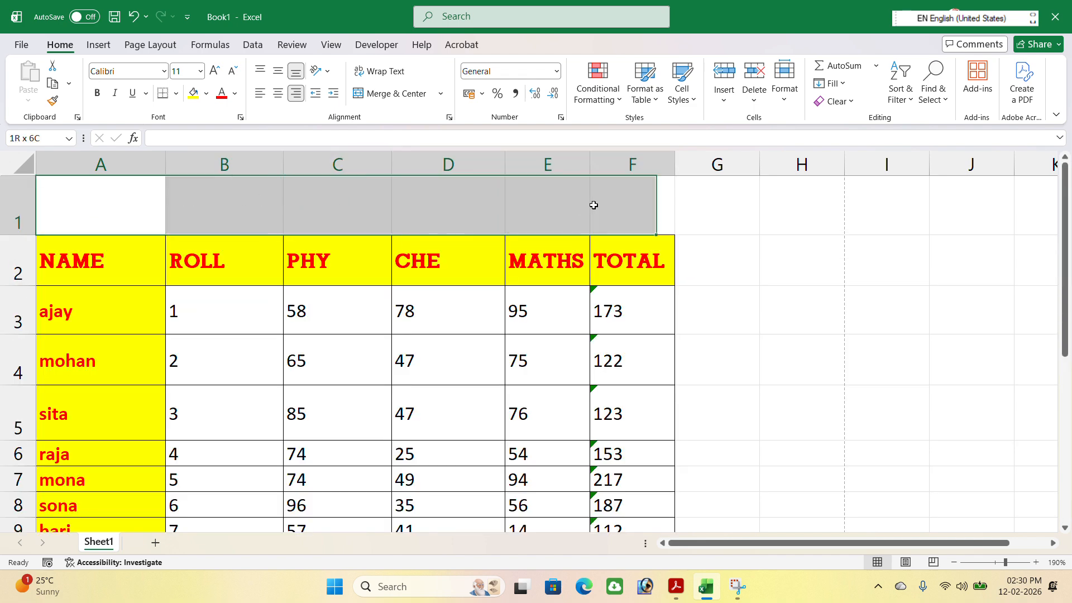
pyautogui.click(380, 93)
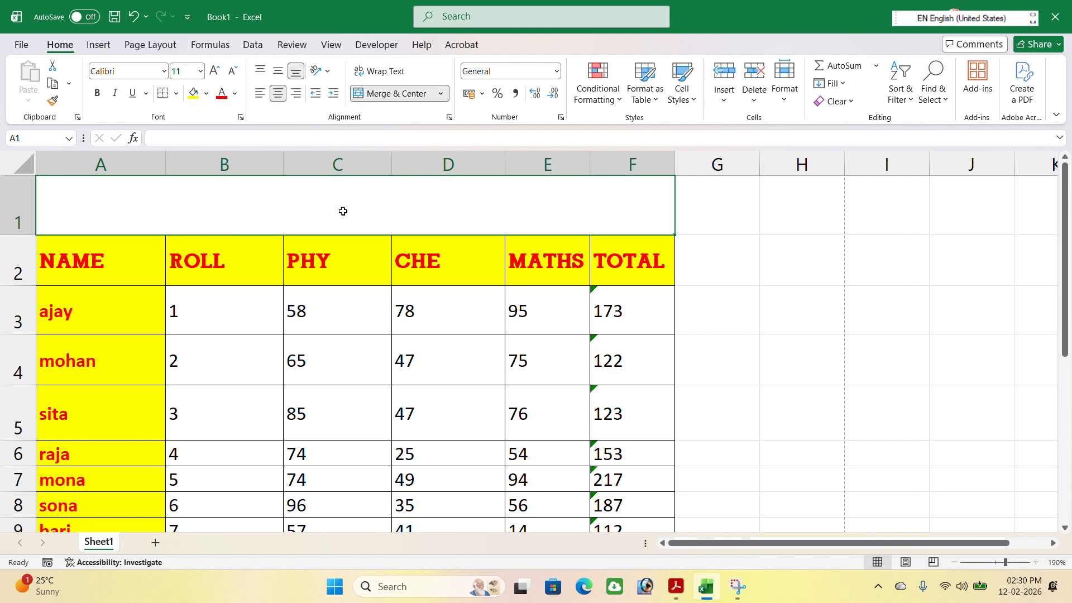
# Enter the title "zenith computer academy" in the merged cell above the table headers
pyautogui.write('zenith')
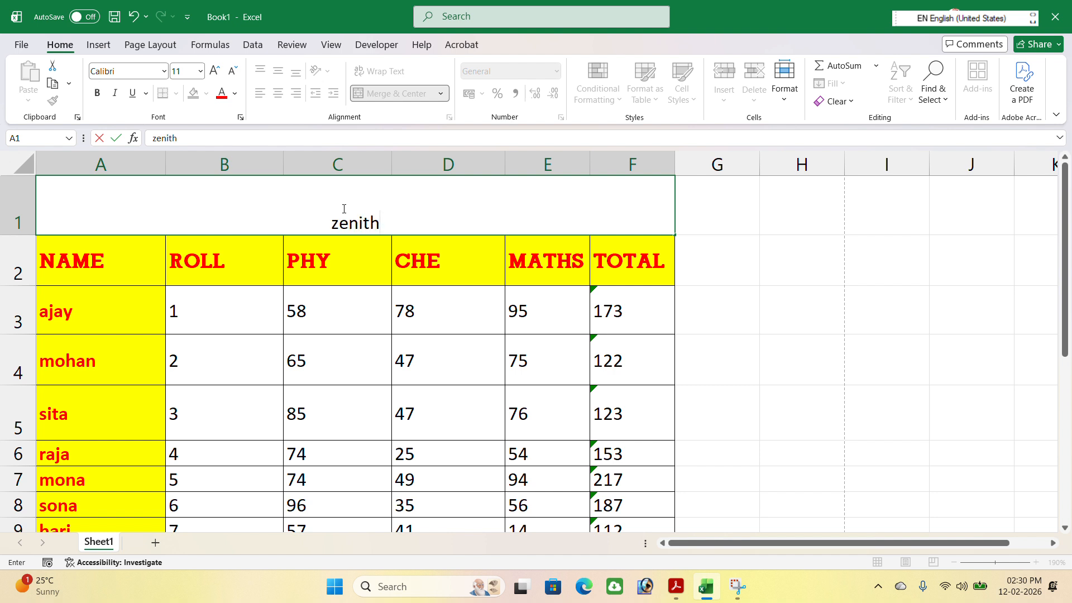
pyautogui.write(' comput')
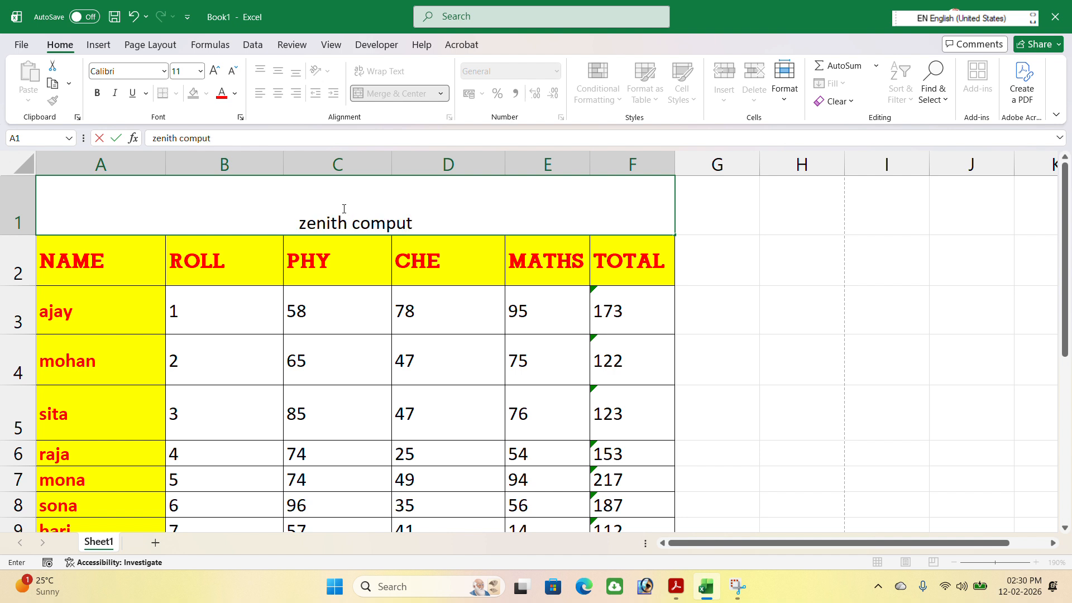
pyautogui.write('er academy')
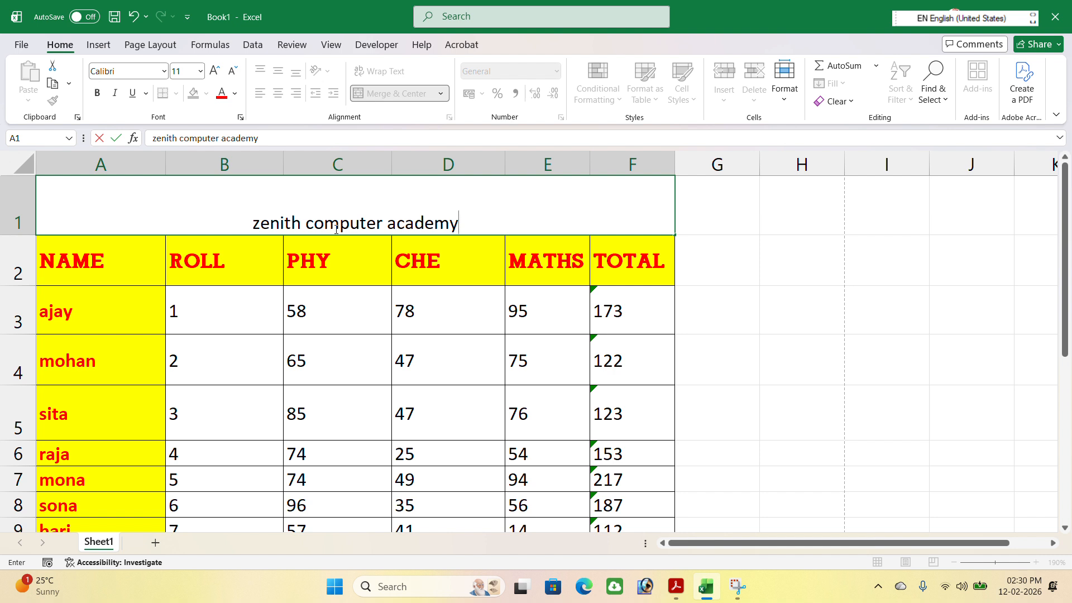
pyautogui.press('Return')
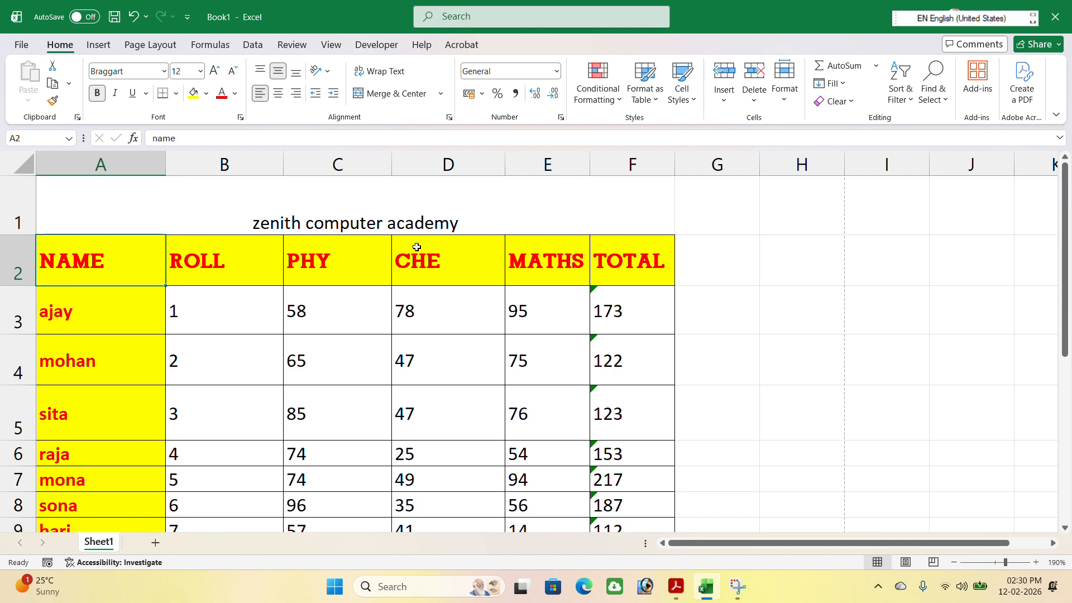
# Add "boring road" as a second line beneath the academy title in merged cell A1
pyautogui.click(479, 223)
pyautogui.doubleClick(479, 223)
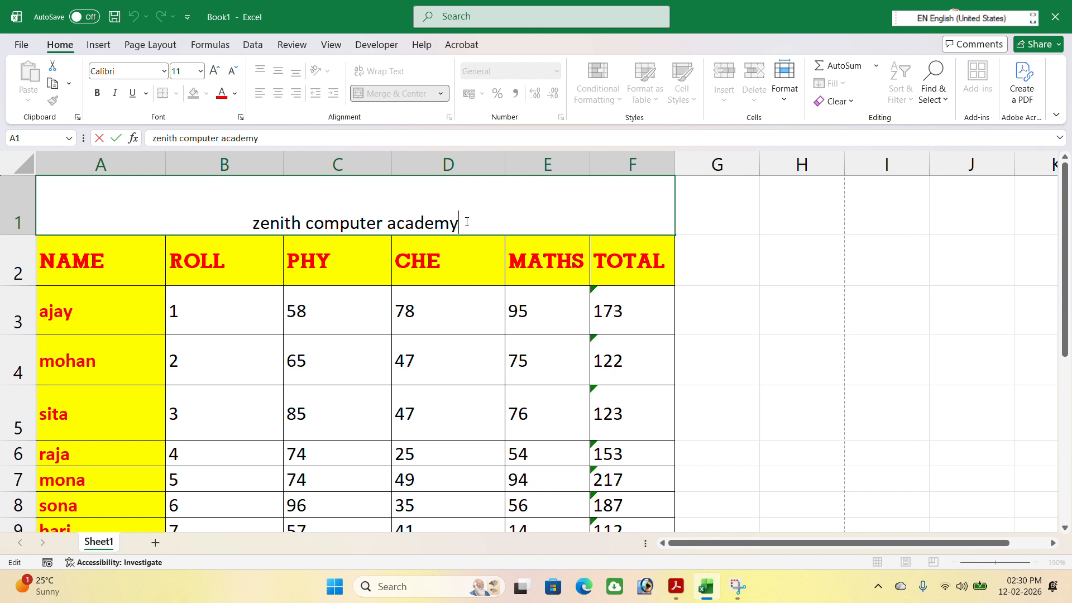
pyautogui.hotkey('alt', 'Return')
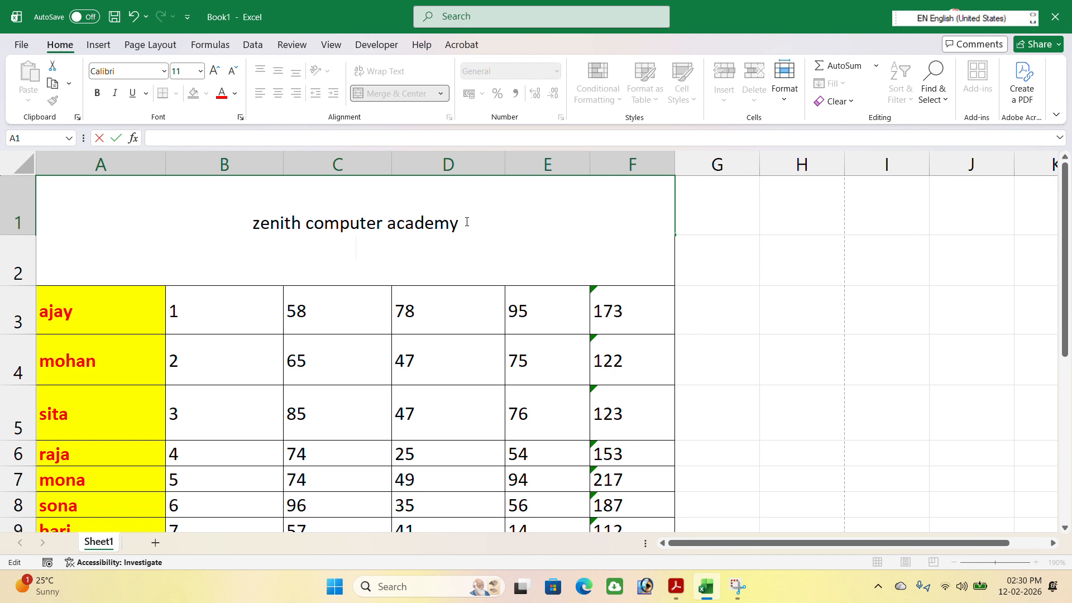
pyautogui.write('boring ro')
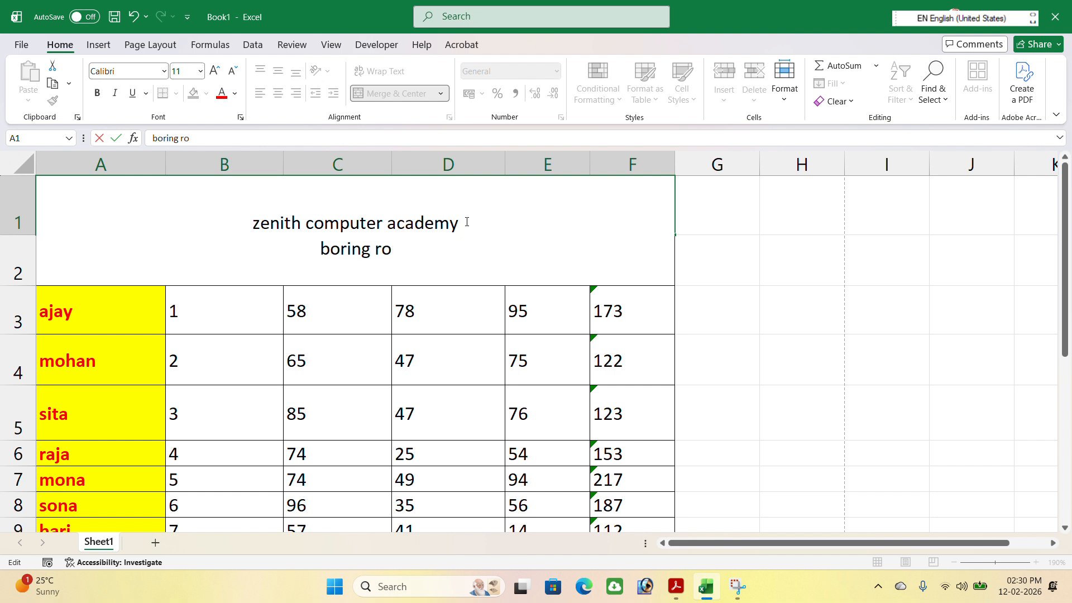
pyautogui.write('ad')
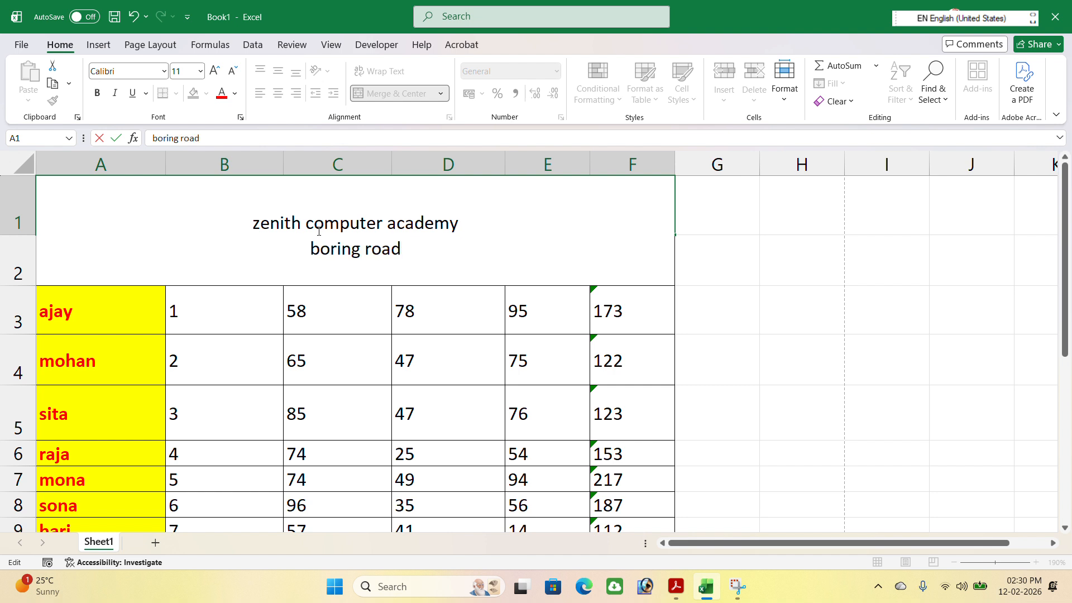
# Format the "zenith computer academy" line in A1 as 16 pt, bold and red
pyautogui.moveTo(252, 215); pyautogui.dragTo(486, 223)
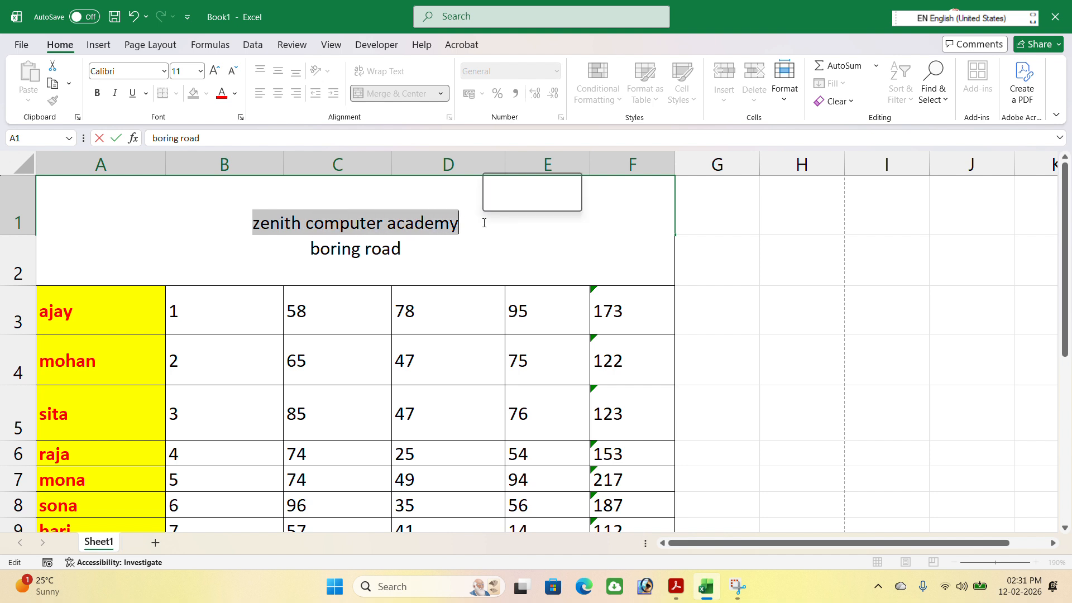
pyautogui.click(215, 70)
pyautogui.click(215, 70)
pyautogui.click(215, 70)
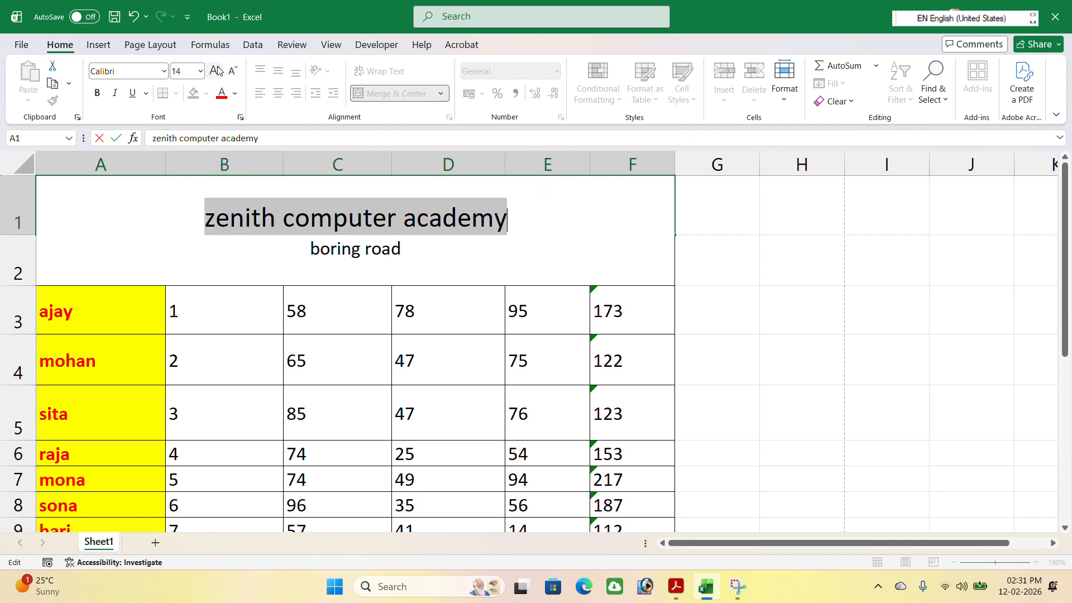
pyautogui.click(97, 93)
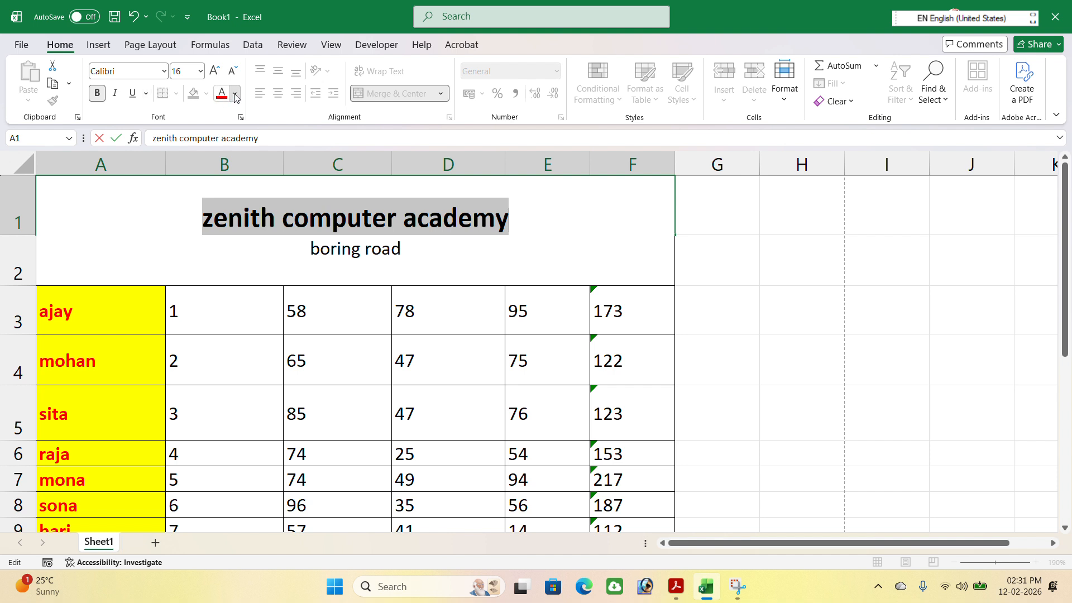
pyautogui.click(235, 93)
pyautogui.click(243, 324)
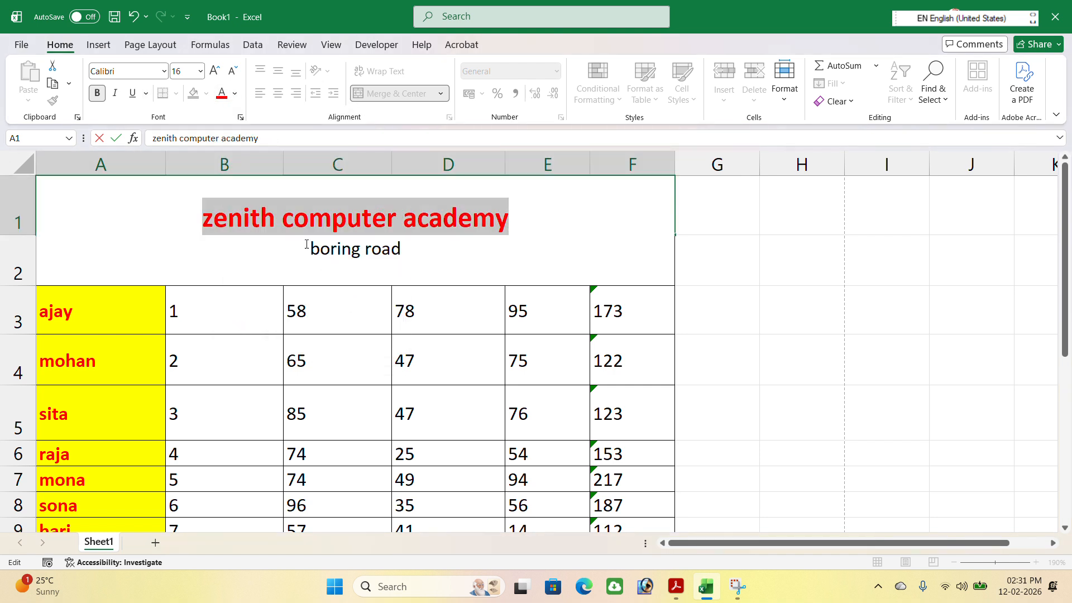
# Make the "boring road" line in A1 green and bold, and finish editing the cell
pyautogui.moveTo(306, 245); pyautogui.dragTo(402, 249)
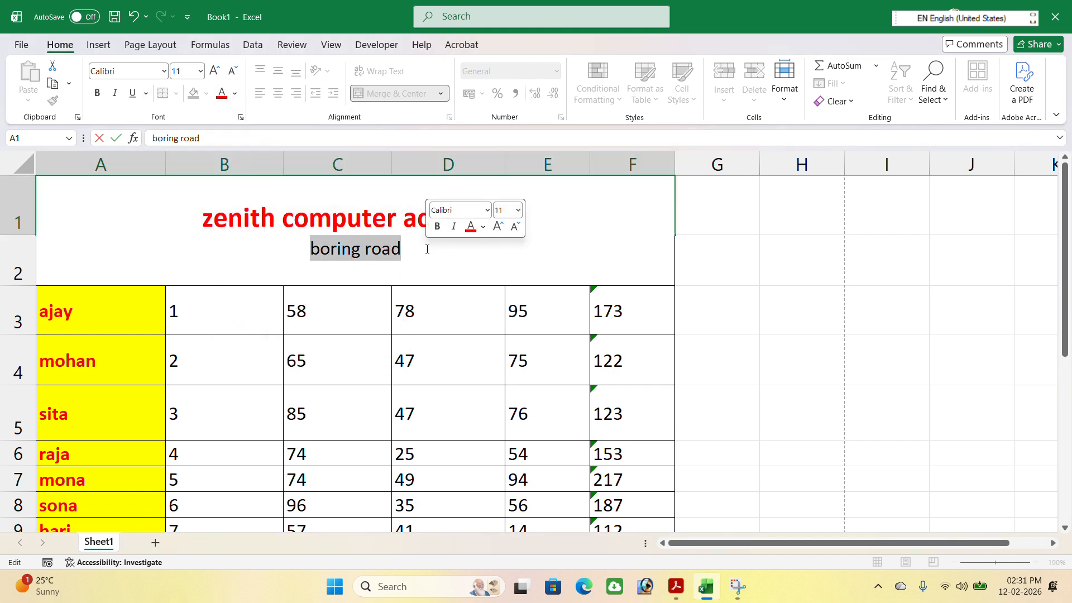
pyautogui.click(233, 95)
pyautogui.click(322, 321)
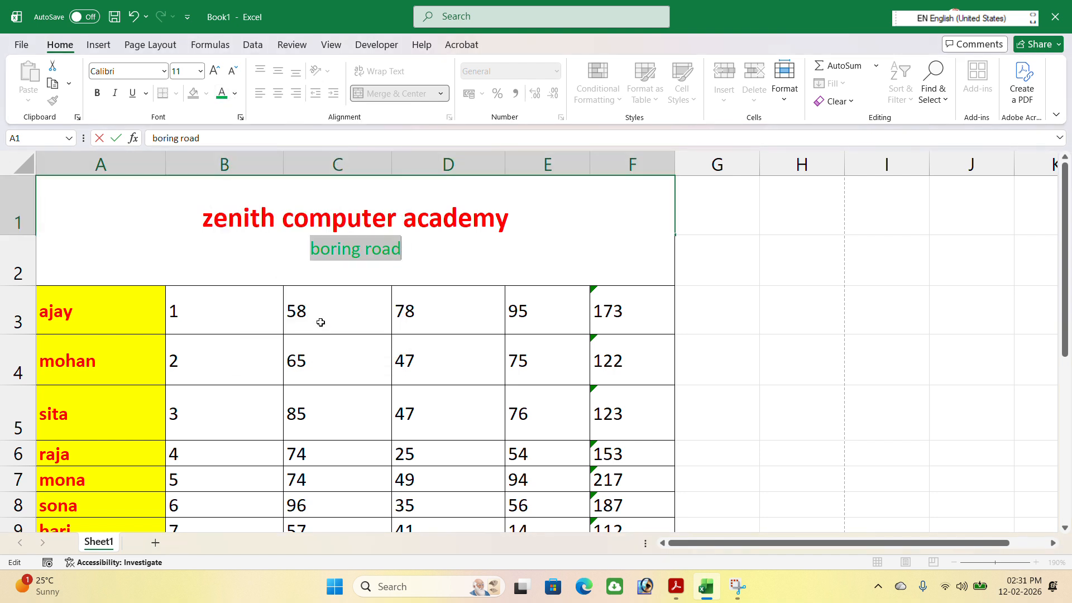
pyautogui.click(99, 93)
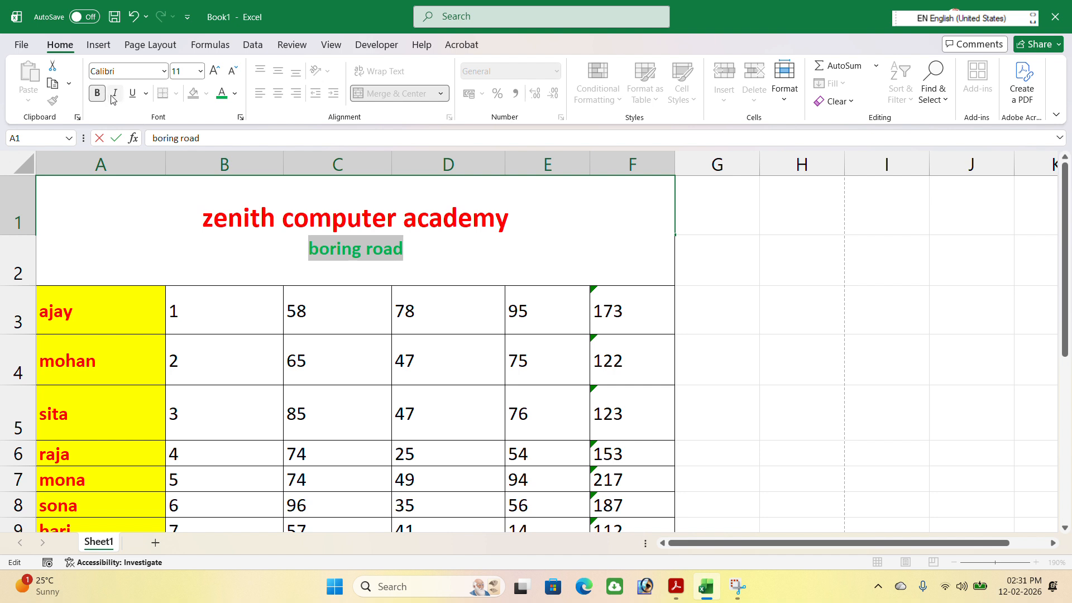
pyautogui.click(709, 277)
# Fill the merged title cell A1 with a light blue background
pyautogui.click(419, 216)
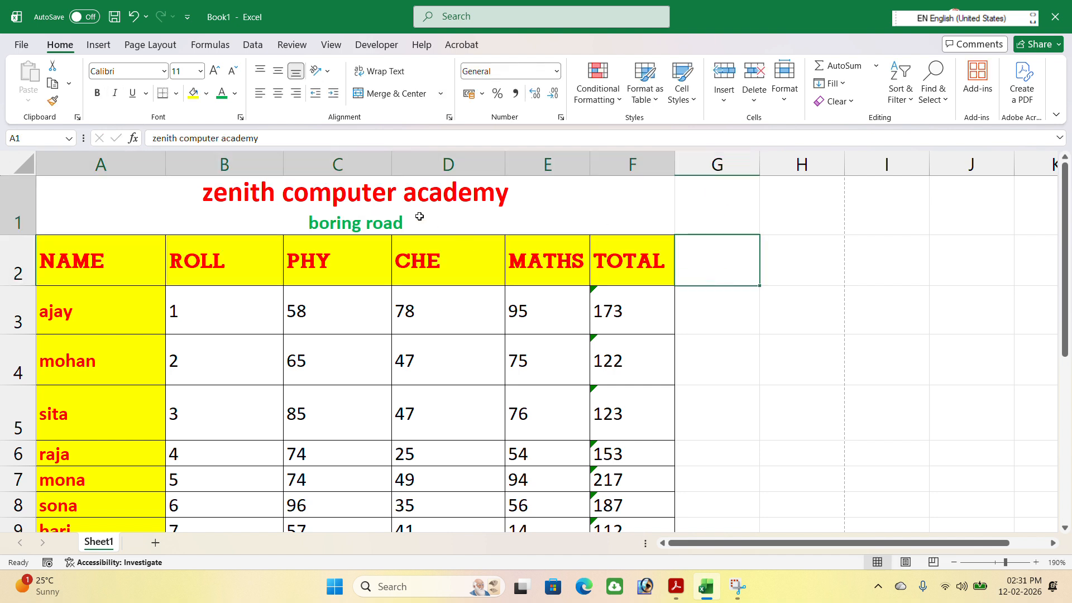
pyautogui.click(206, 94)
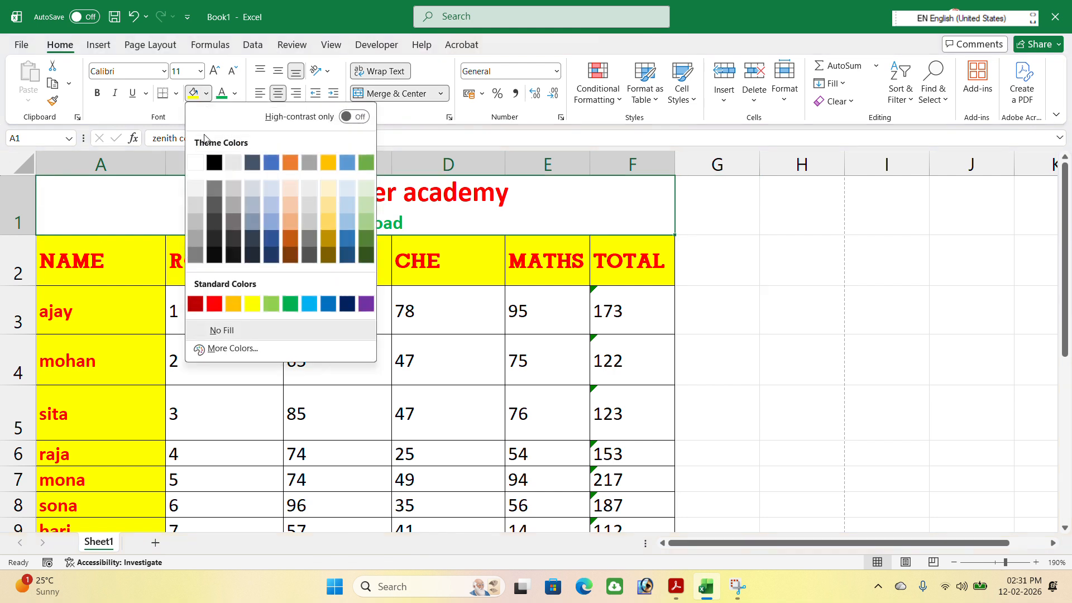
pyautogui.click(275, 192)
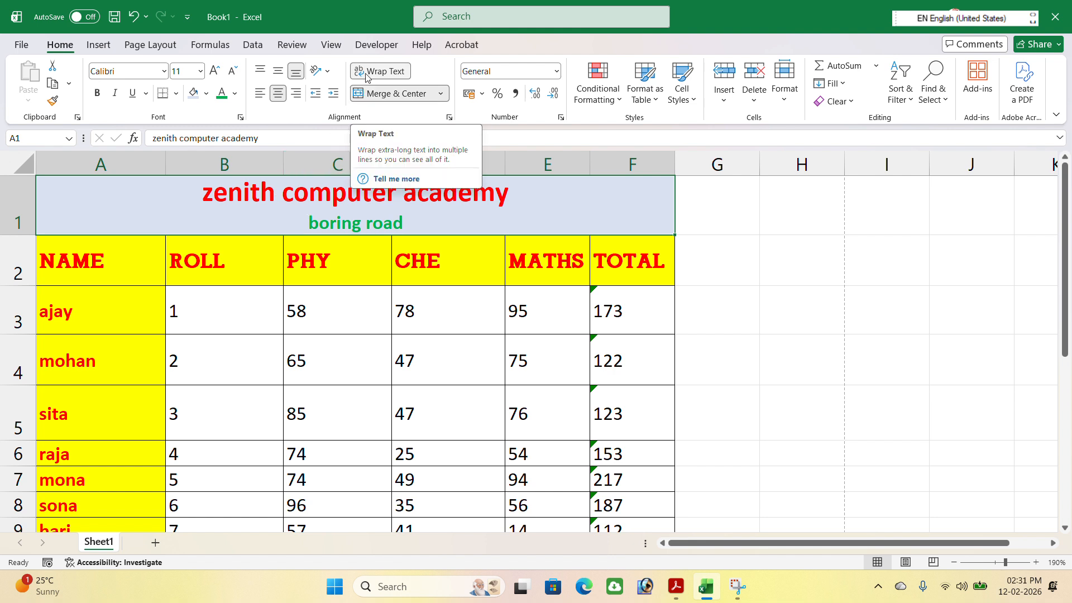
# Widen column H and enter a sample full name on a single line in H2
pyautogui.click(780, 260)
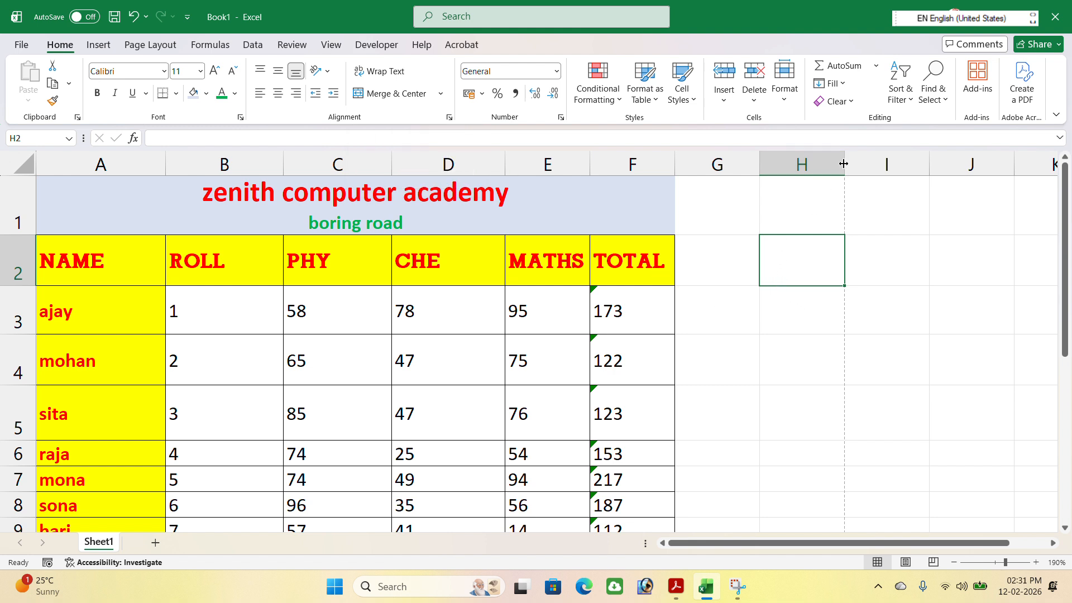
pyautogui.moveTo(844, 164); pyautogui.dragTo(877, 176)
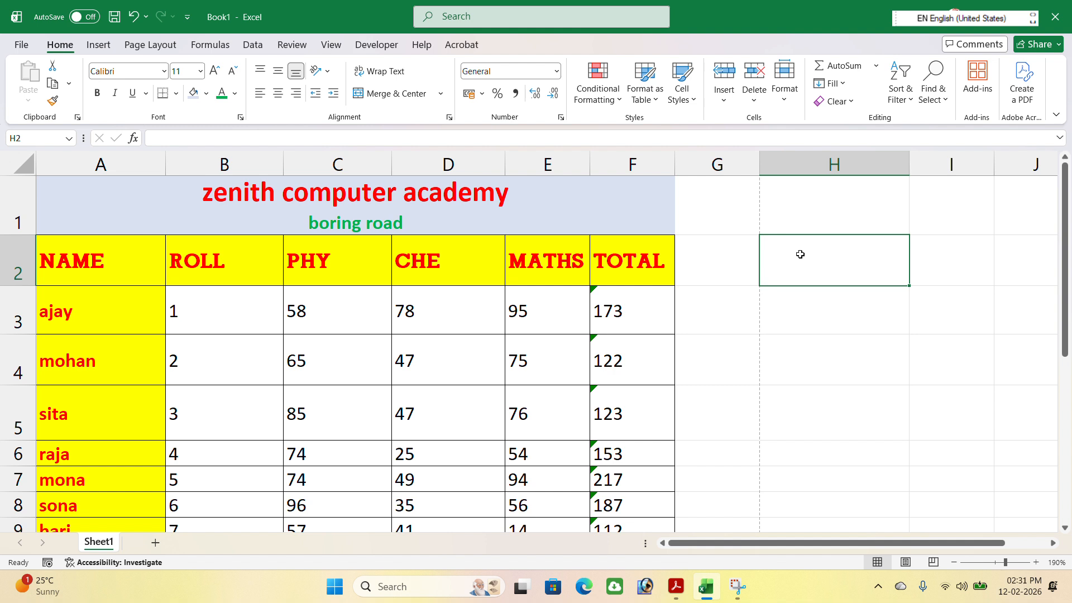
pyautogui.write('rajy')
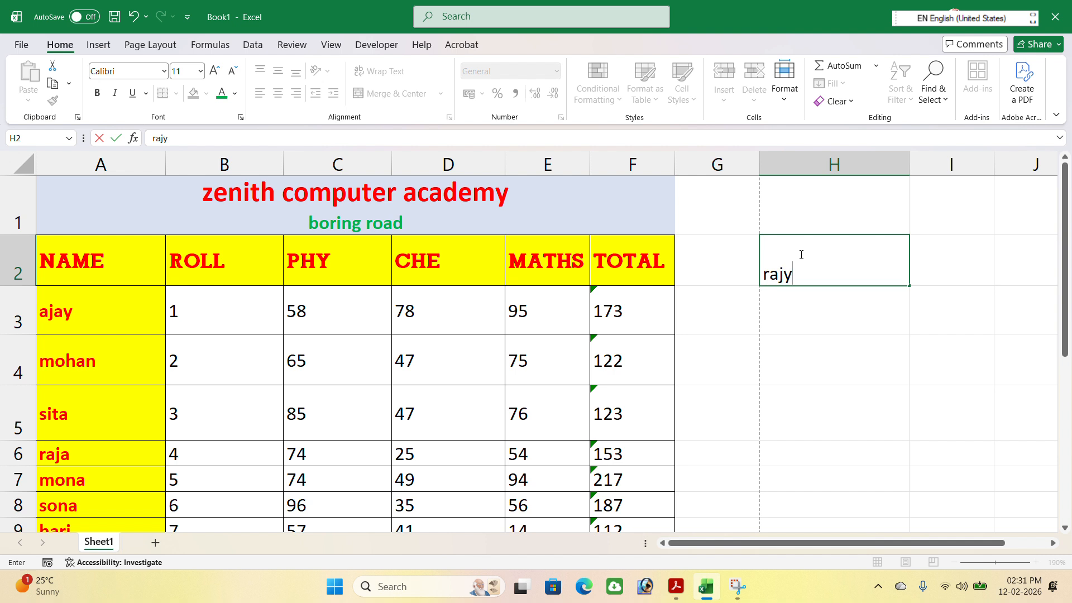
pyautogui.press('BackSpace')
pyautogui.write('u kumar')
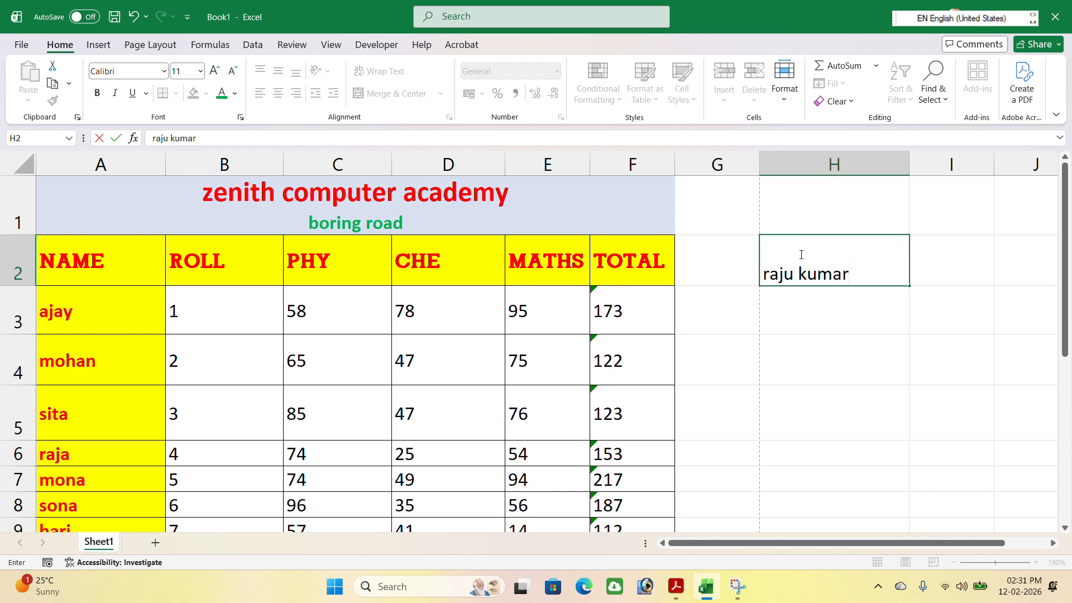
pyautogui.press('Return')
pyautogui.click(800, 254)
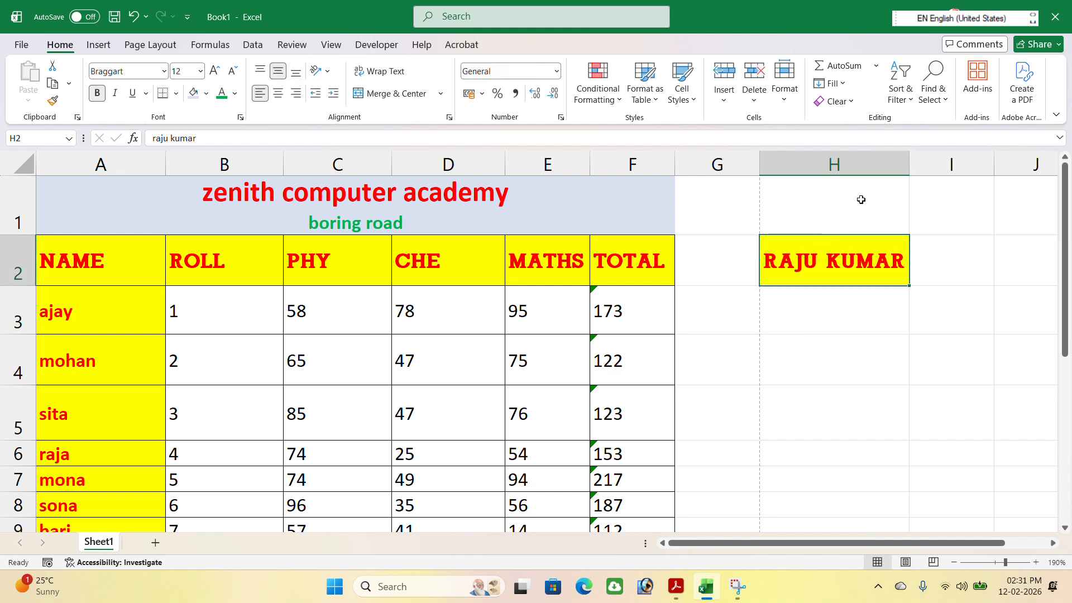
# Narrow column H slightly and enter the same name in H3 with a manual line break between first and last name
pyautogui.moveTo(909, 163); pyautogui.dragTo(903, 162)
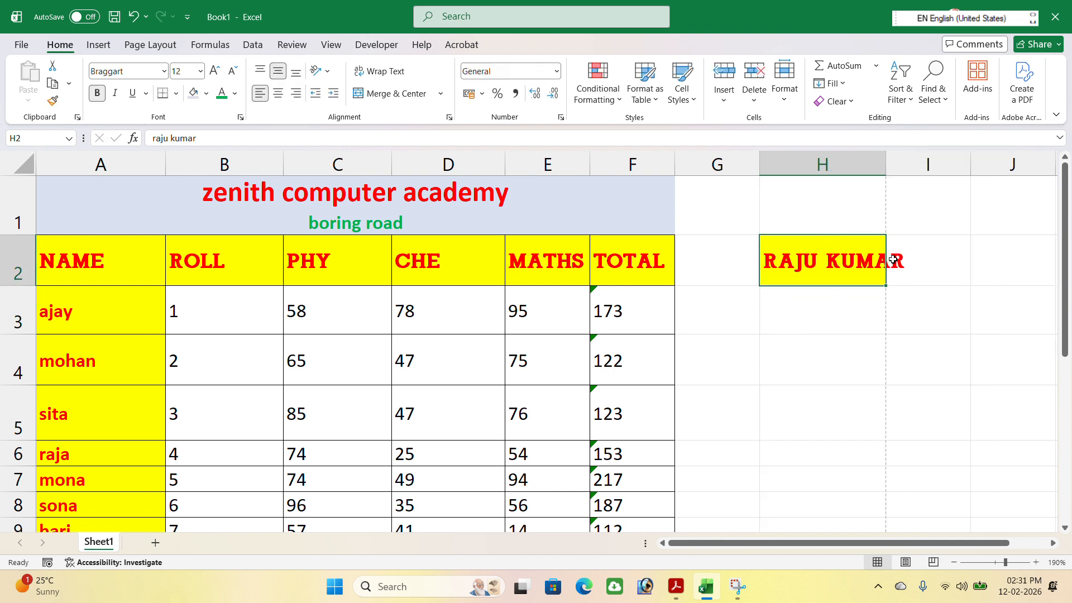
pyautogui.click(829, 314)
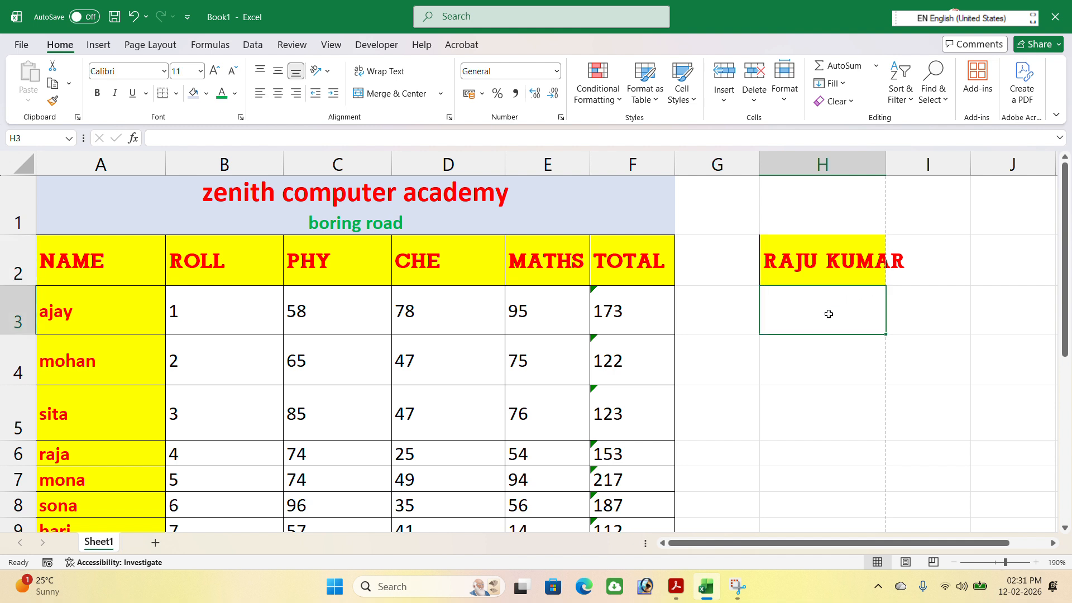
pyautogui.write('raju kumar')
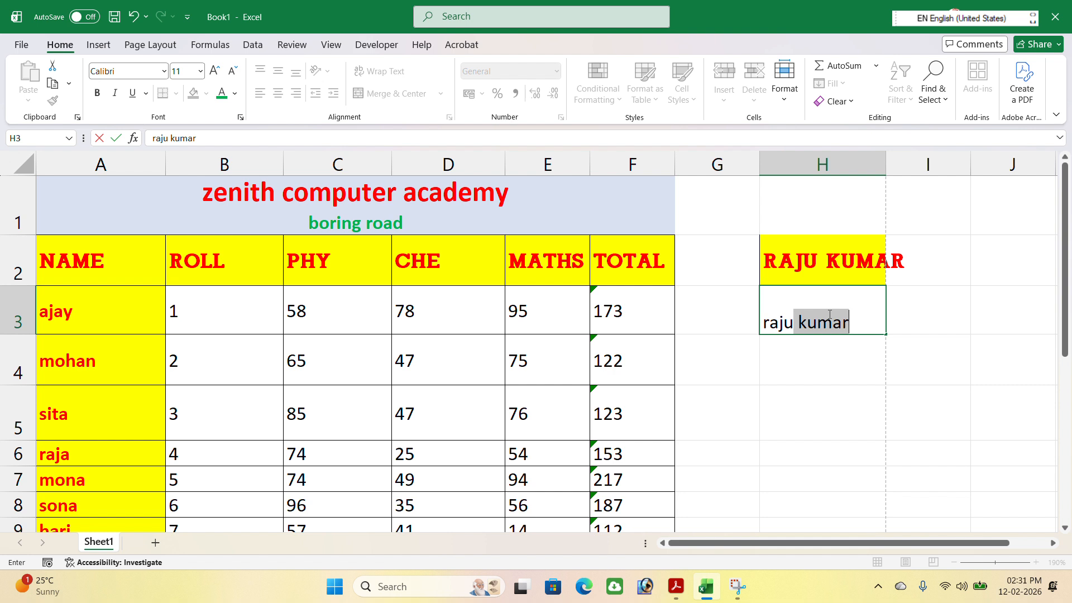
pyautogui.hotkey('alt', 'Return')
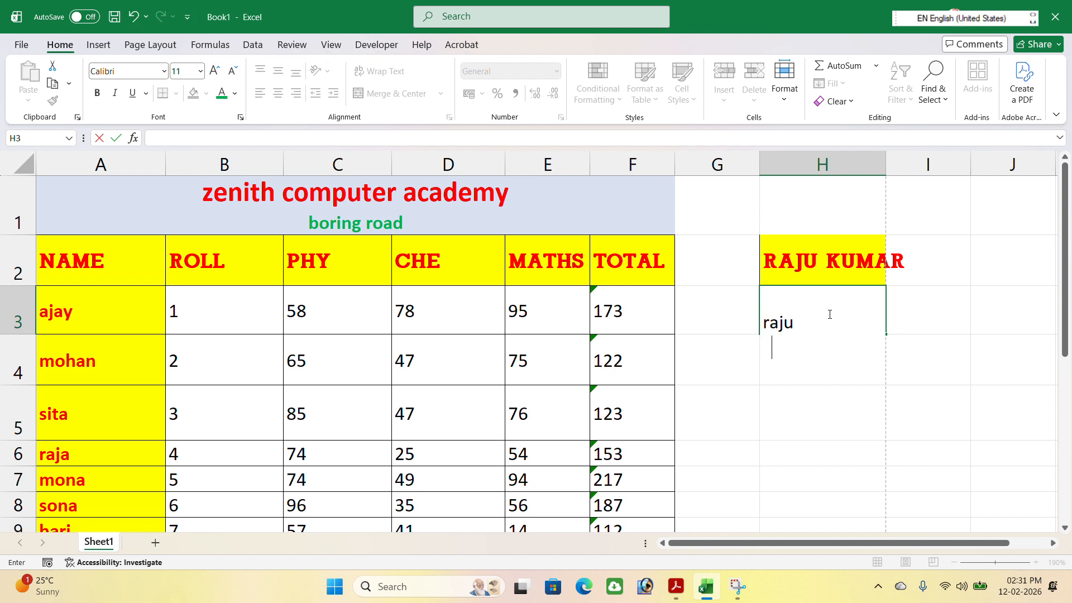
pyautogui.write('kumar')
pyautogui.press('Return')
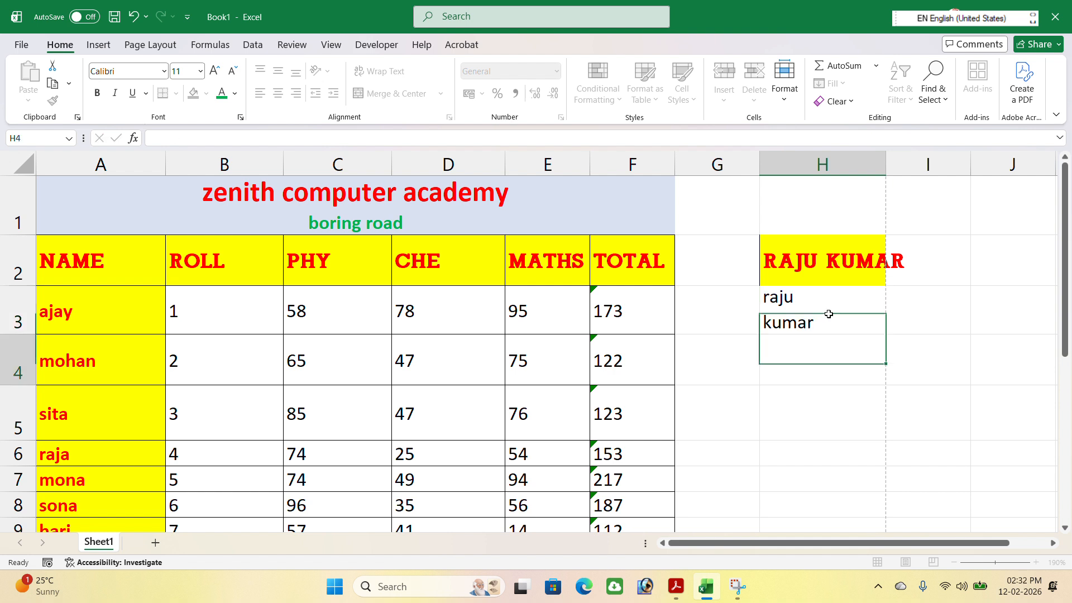
pyautogui.click(802, 308)
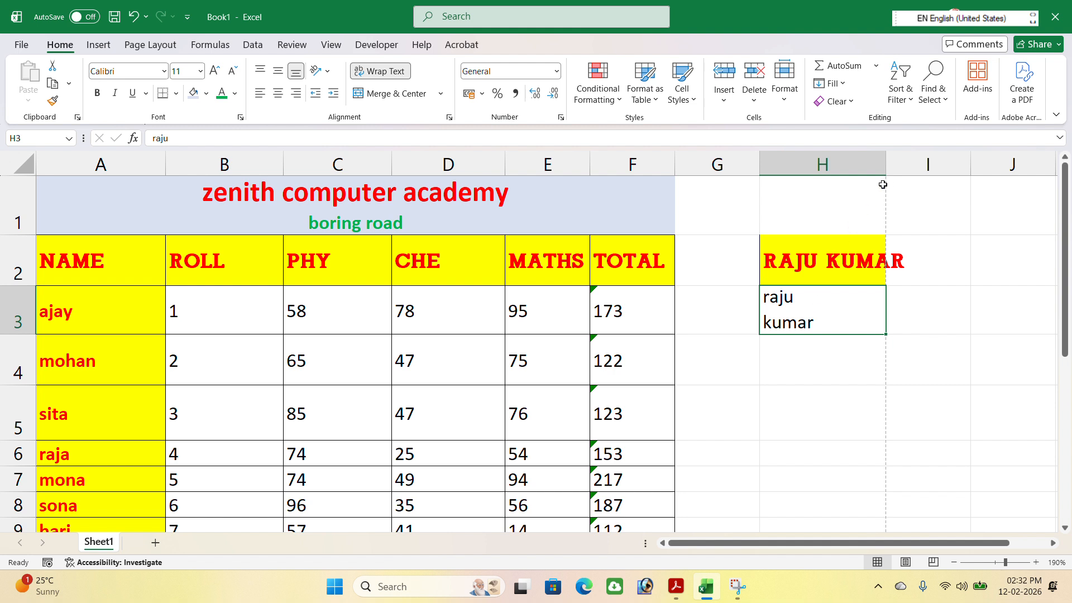
# Apply Wrap Text to the name in H2 and widen column H so the name fits on one line
pyautogui.click(855, 250)
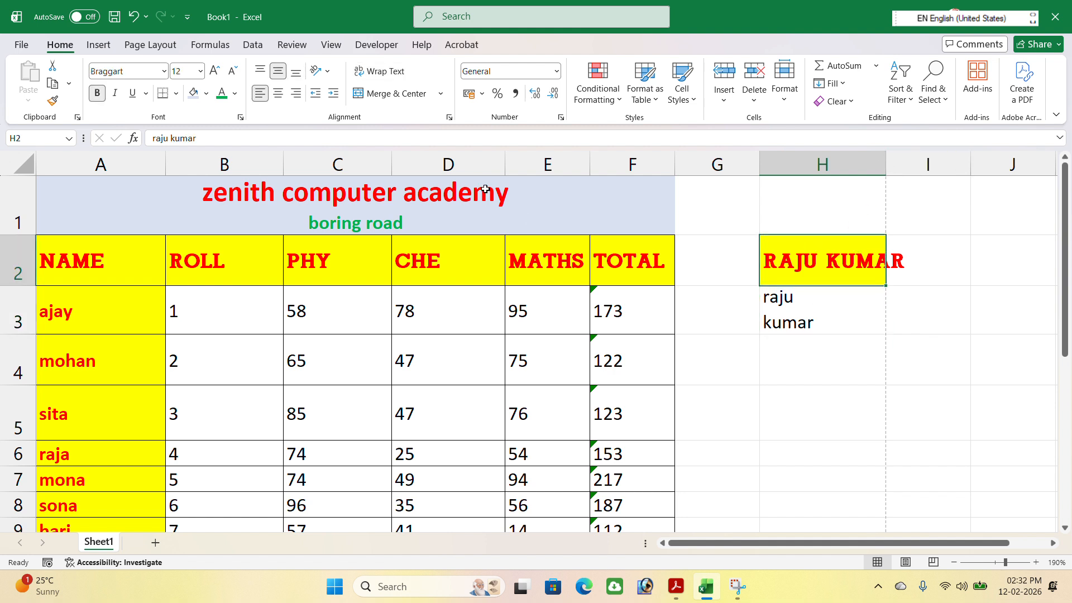
pyautogui.click(393, 77)
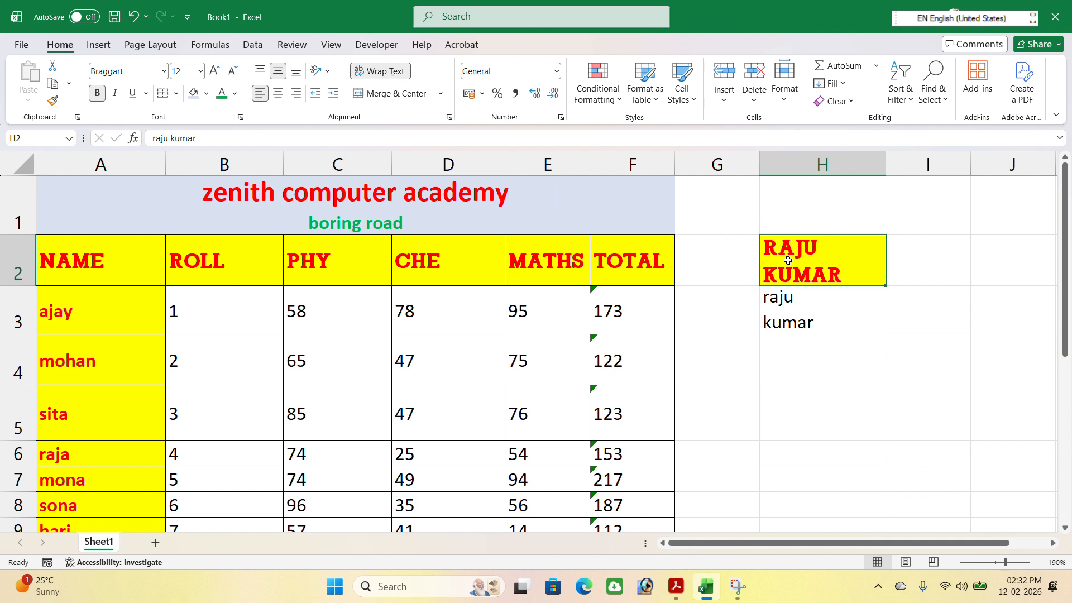
pyautogui.moveTo(886, 164); pyautogui.dragTo(943, 165)
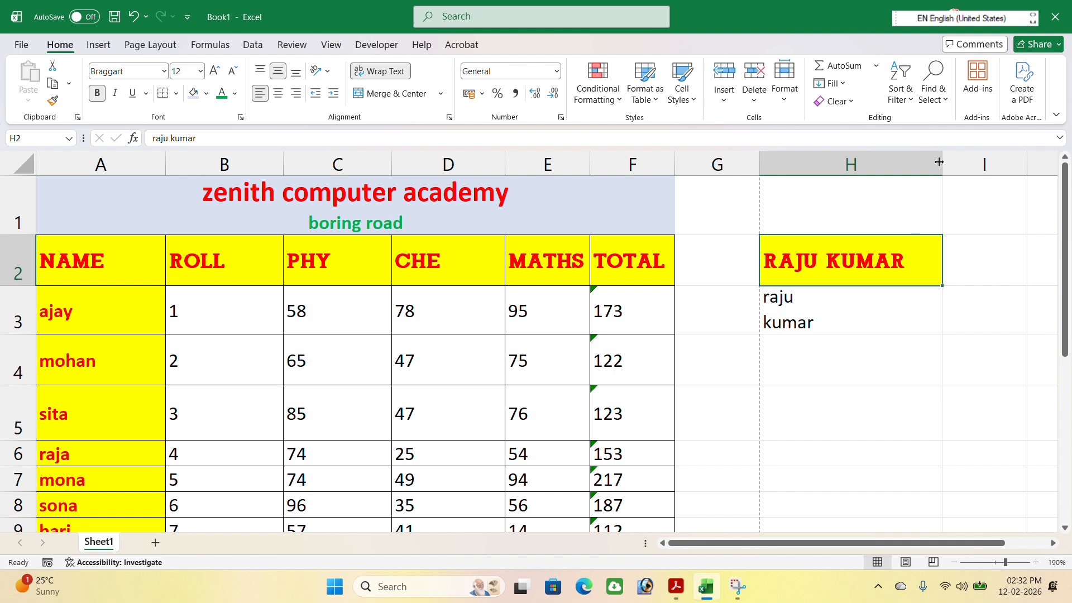
pyautogui.moveTo(943, 164); pyautogui.dragTo(1020, 169)
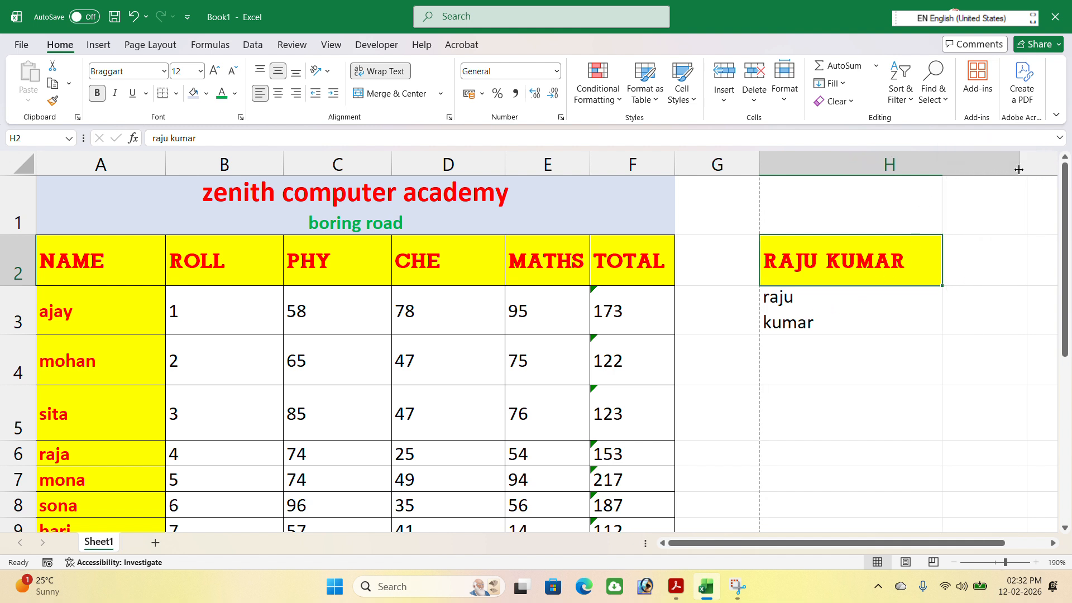
# Turn Wrap Text off and back on for the two-line name in H3
pyautogui.click(785, 301)
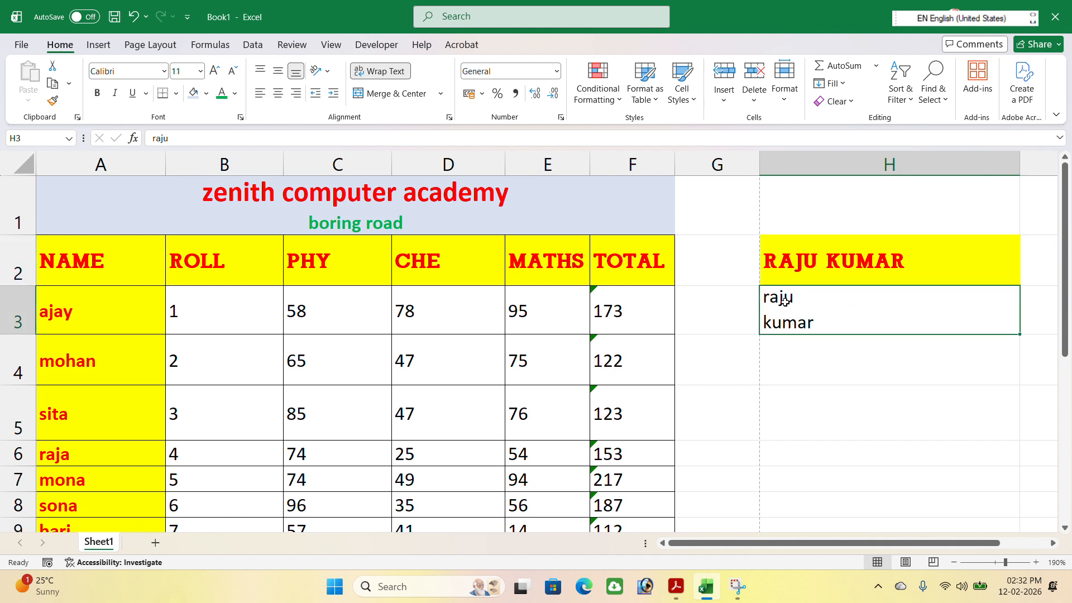
pyautogui.click(394, 73)
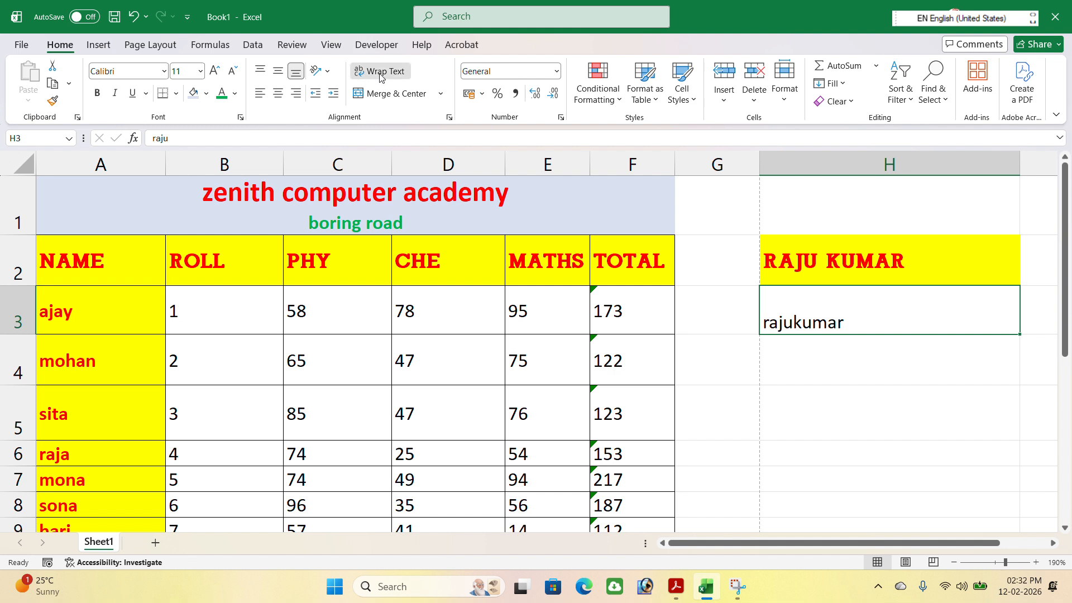
pyautogui.click(380, 78)
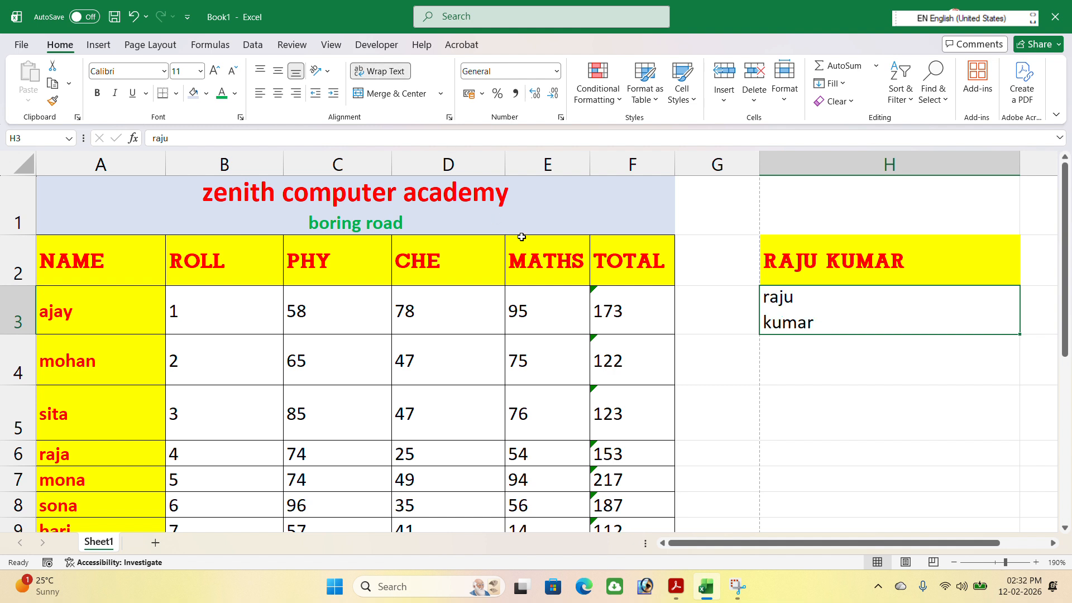